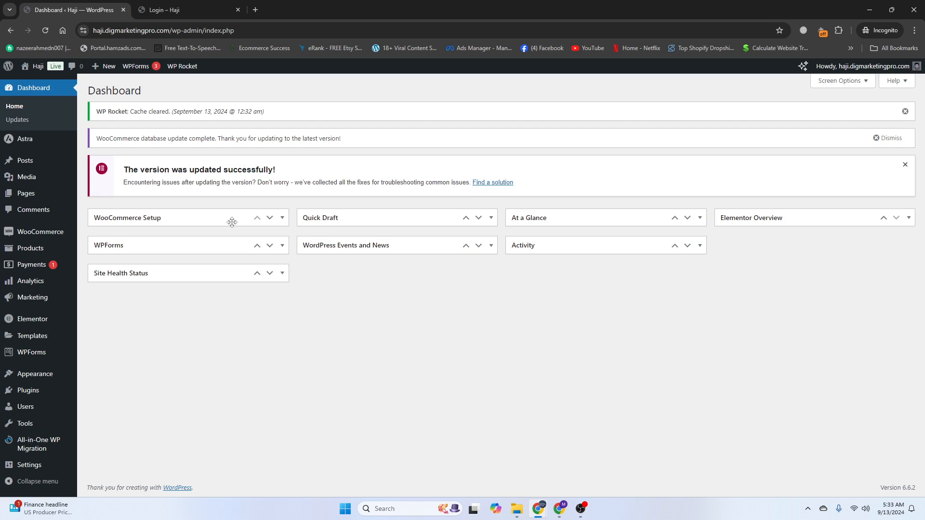
Step: Look over the existing Login page of the site as a reference for the layout
left_click(179, 4)
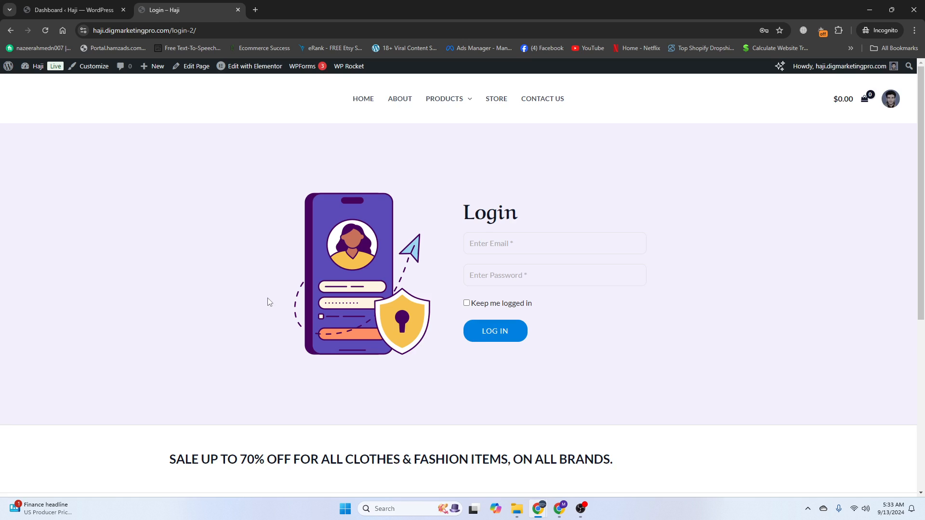
scroll(269, 306, "down", 3)
scroll(268, 306, "up", 3)
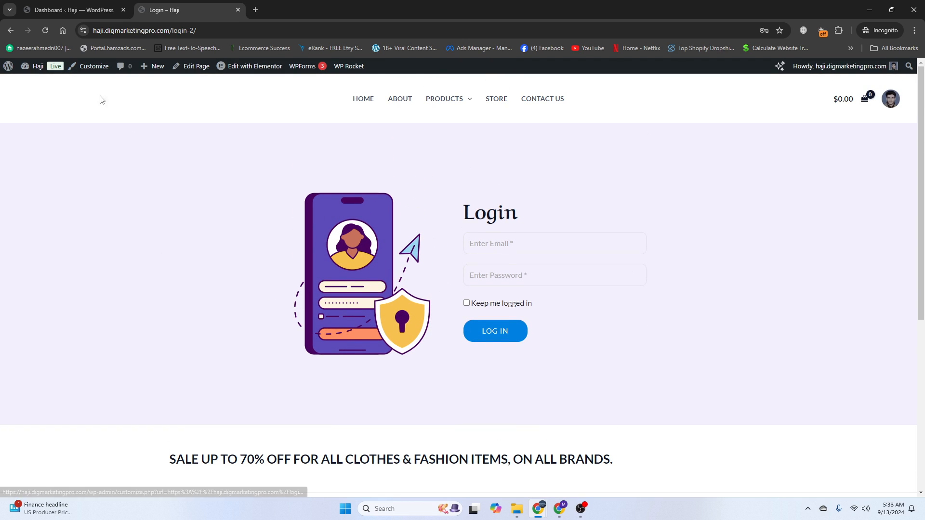
Step: Search the WordPress plugin directory for "sina extension", then install and activate Sina Extension for Elementor
left_click(80, 13)
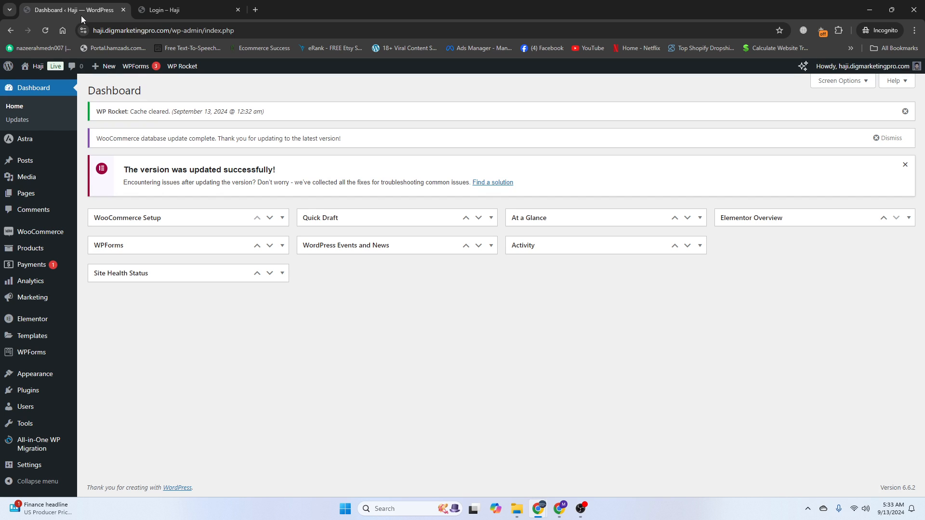
mouse_move(28, 389)
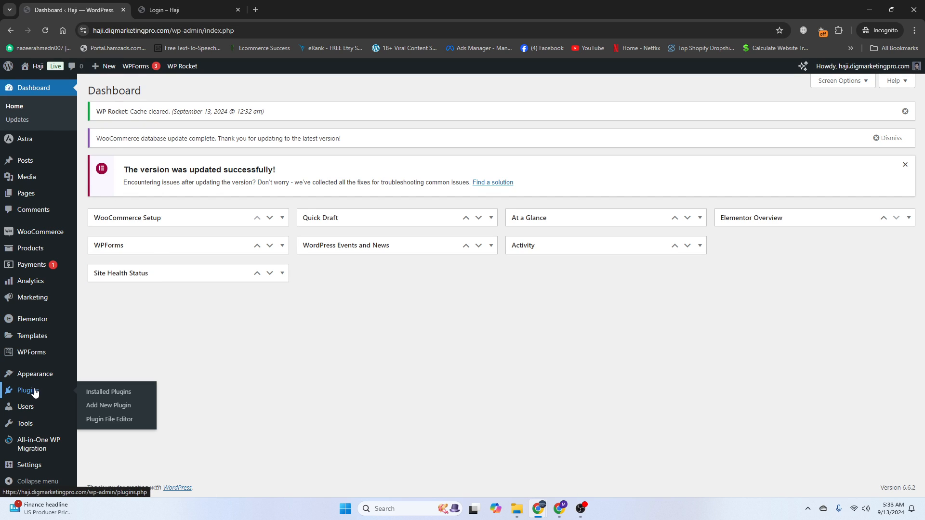
left_click(99, 413)
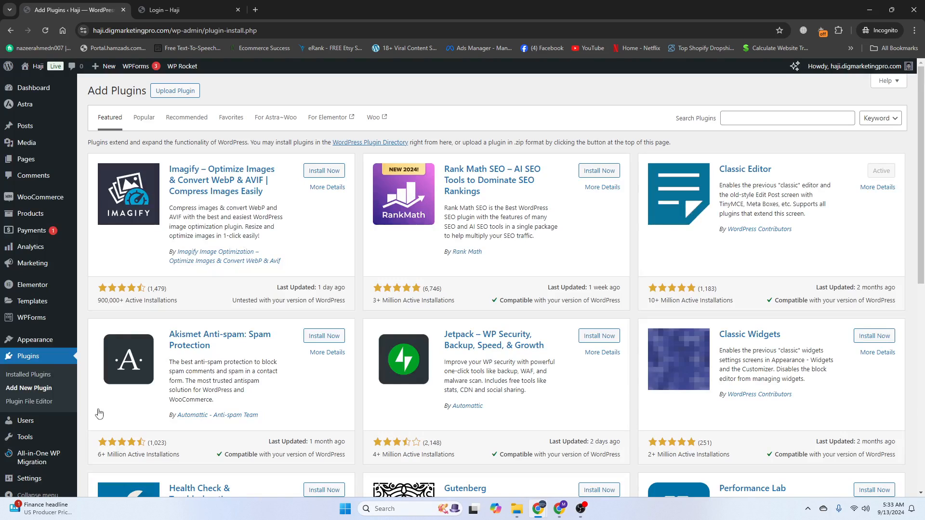
left_click(725, 120)
type("aina ex")
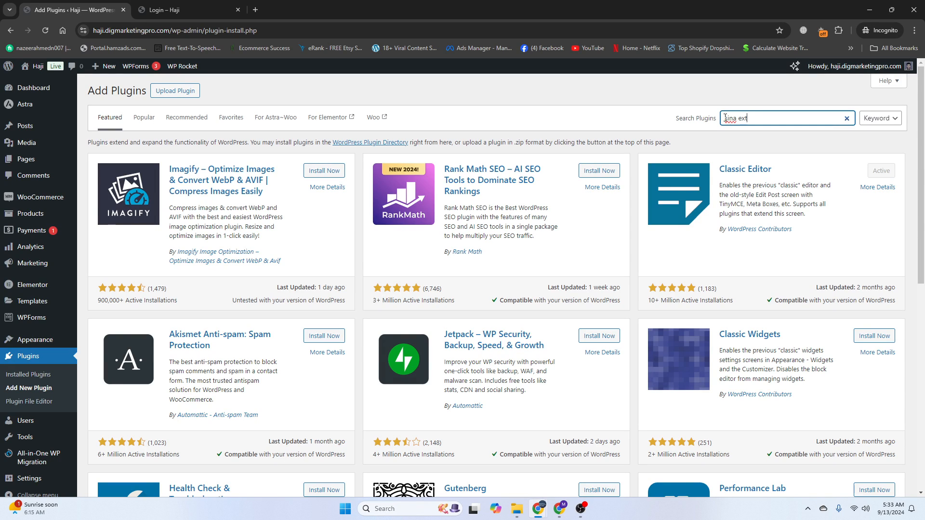
type("teb")
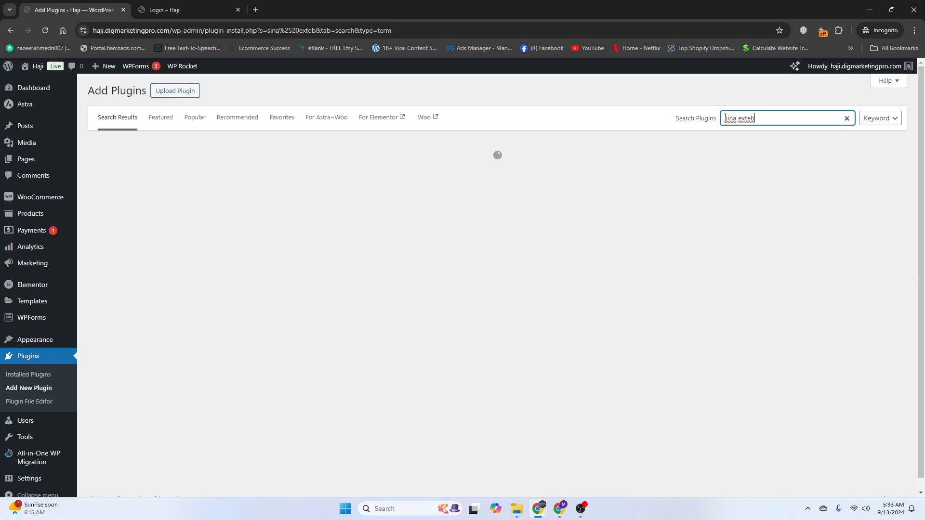
key("BackSpace")
type("nsion")
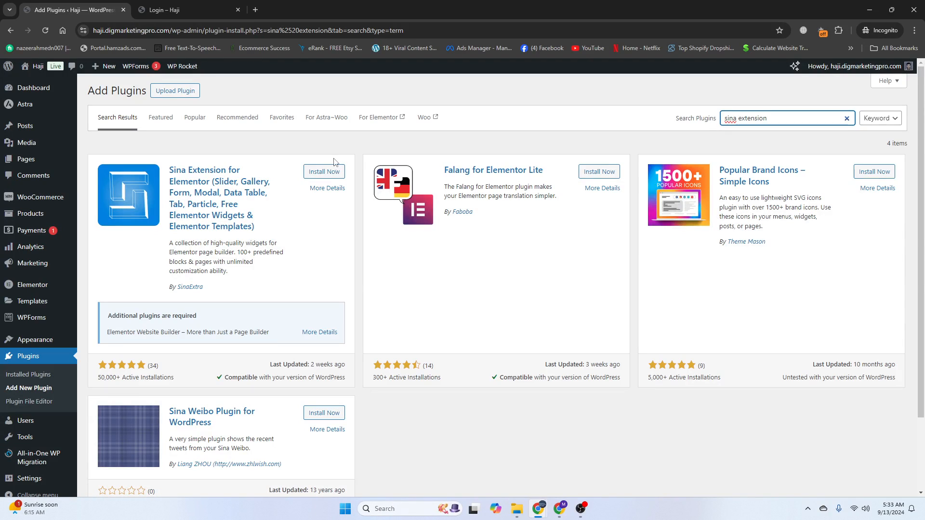
left_click(325, 174)
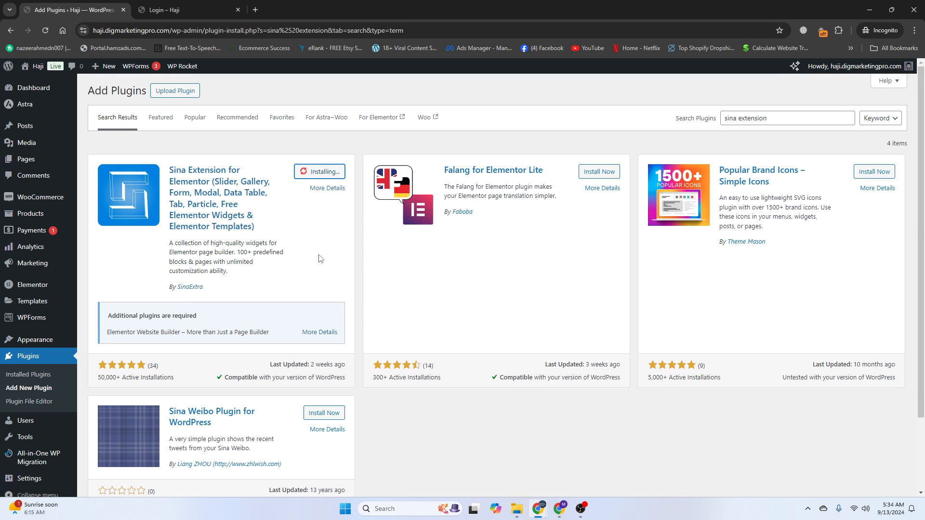
left_click(316, 179)
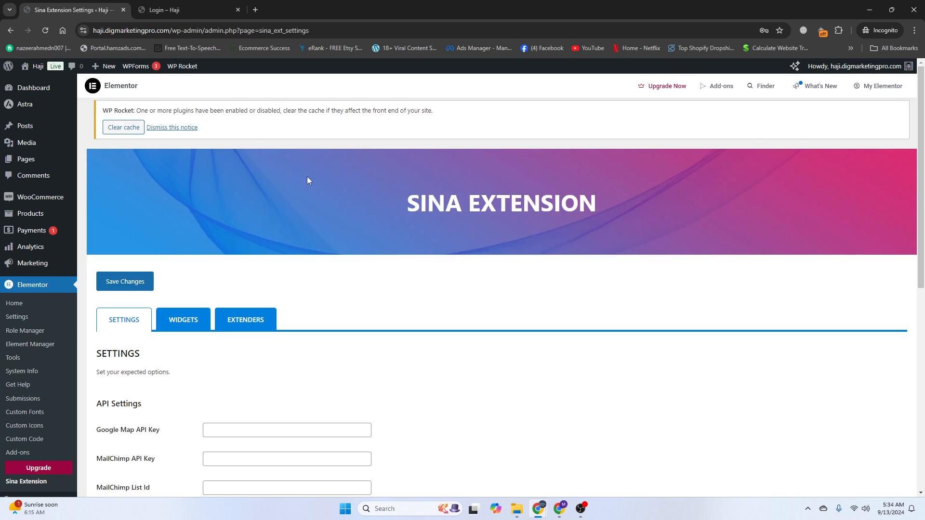
Step: Create a new page titled "Login" in a separate browser tab and open it for editing with Elementor
mouse_move(32, 162)
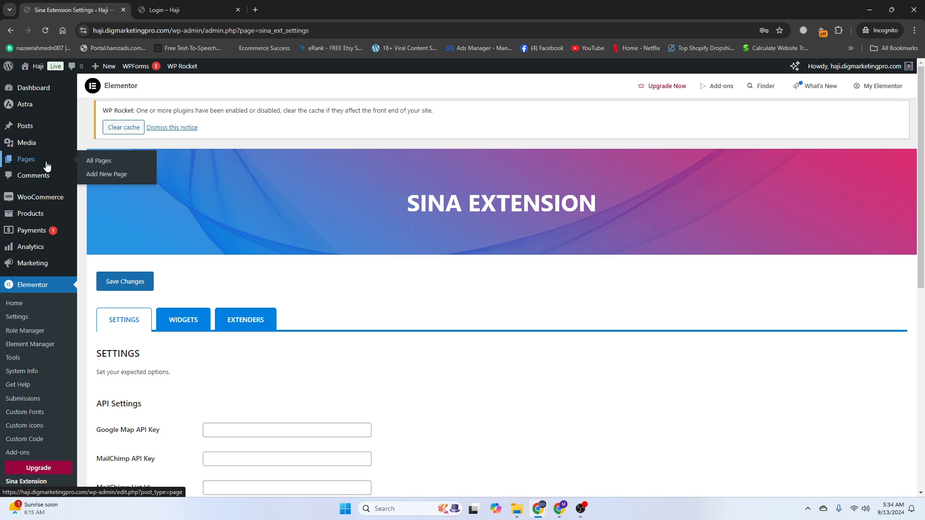
right_click(114, 181)
left_click(114, 182)
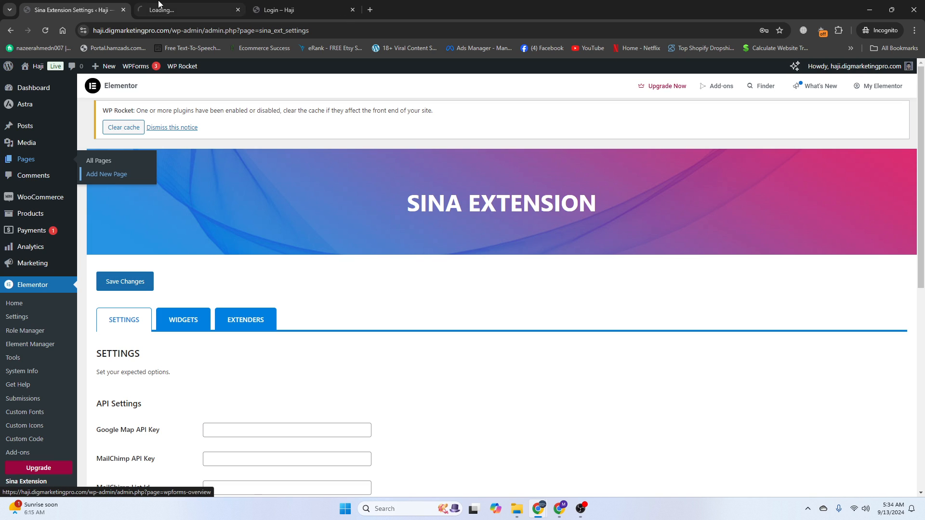
left_click(163, 7)
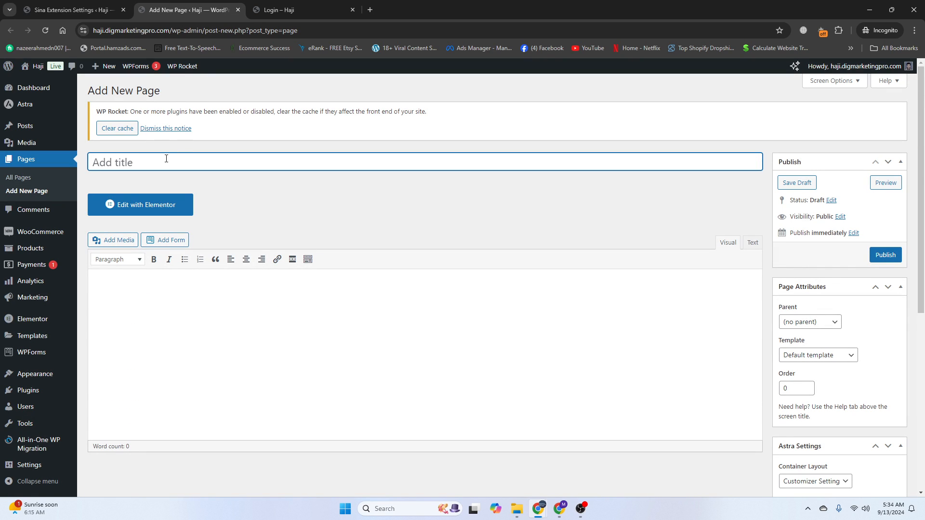
type("Logib")
key("BackSpace")
left_click(143, 211)
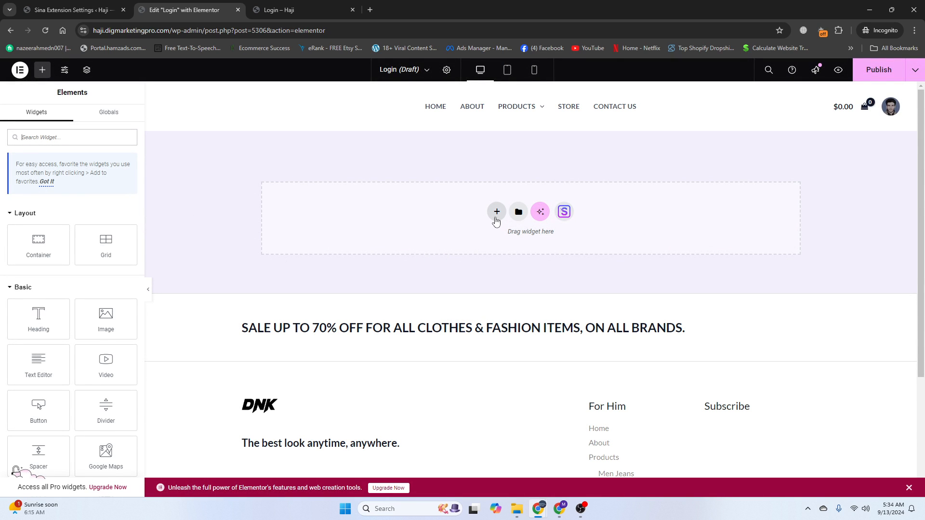
Step: Add a Flexbox container with two equal side-by-side columns to the page
left_click(497, 213)
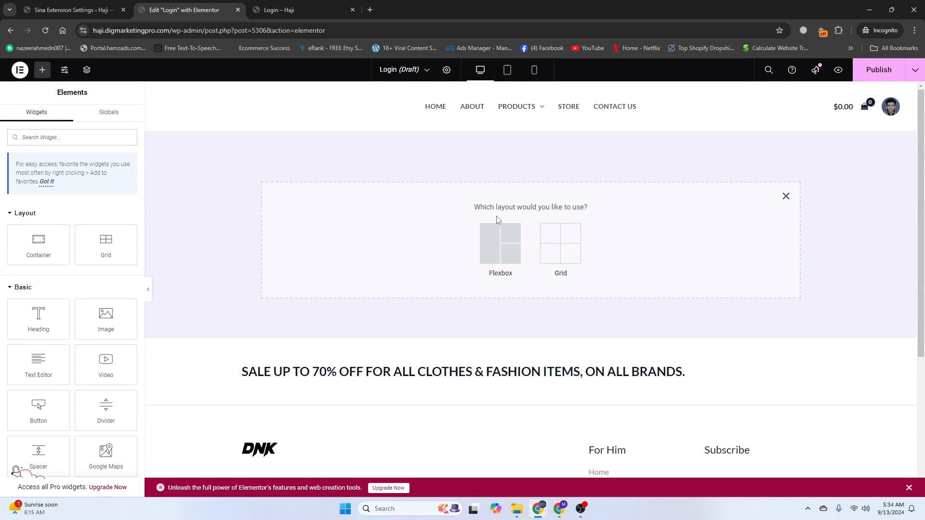
left_click(488, 252)
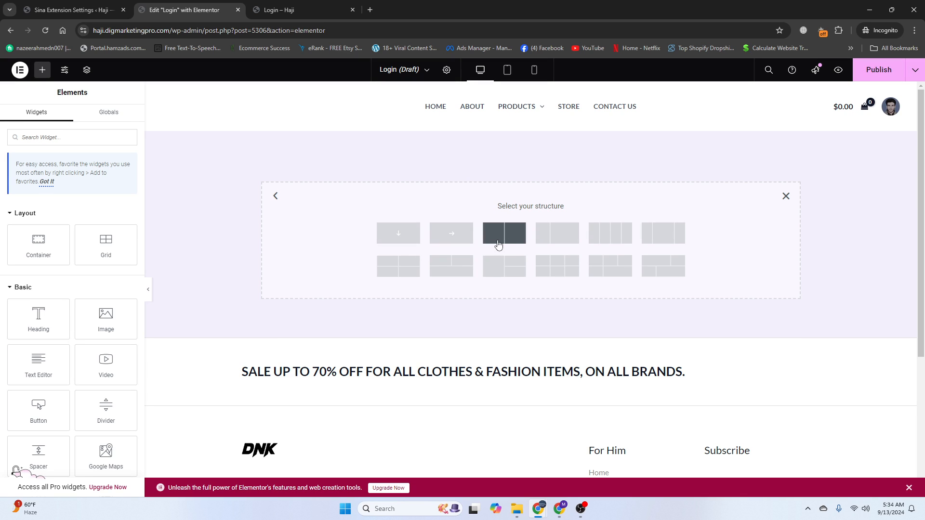
left_click(505, 245)
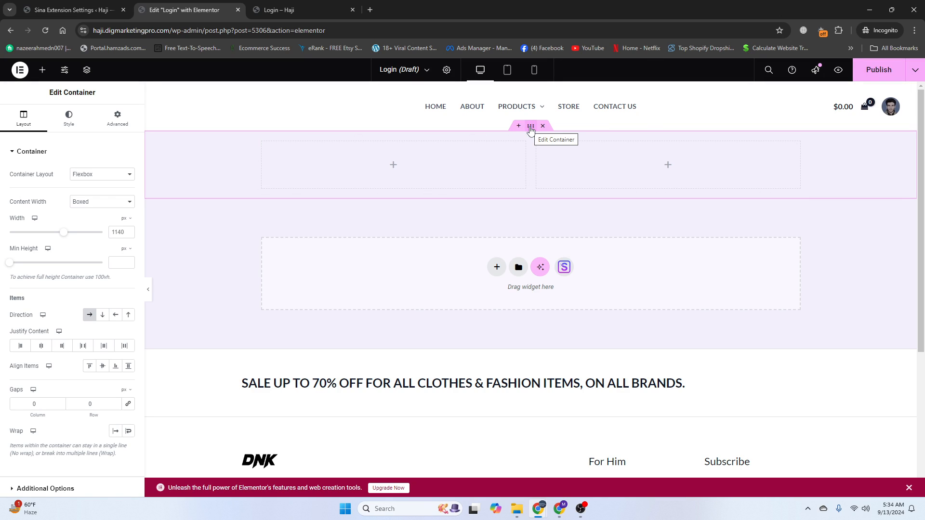
Step: Unlink the outer container's margins and set its top and bottom margins to 100 px
left_click(128, 121)
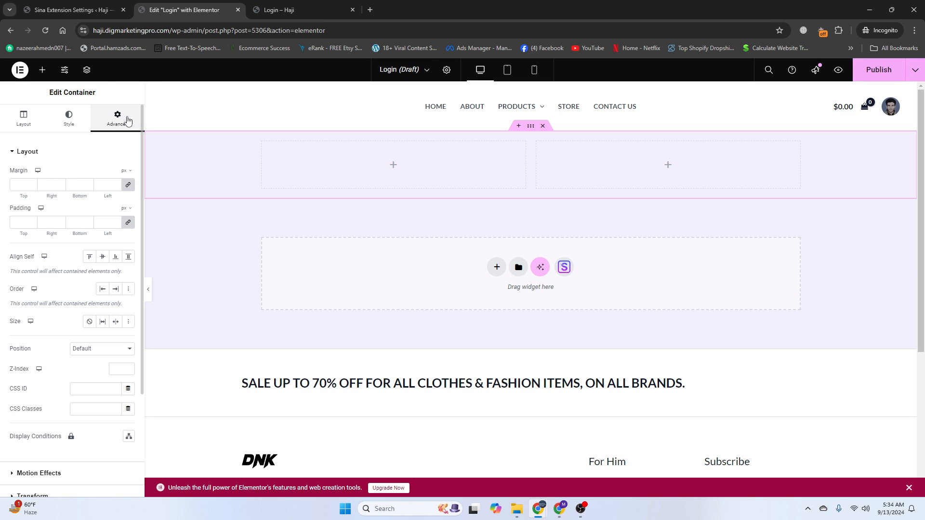
left_click(128, 187)
left_click(16, 184)
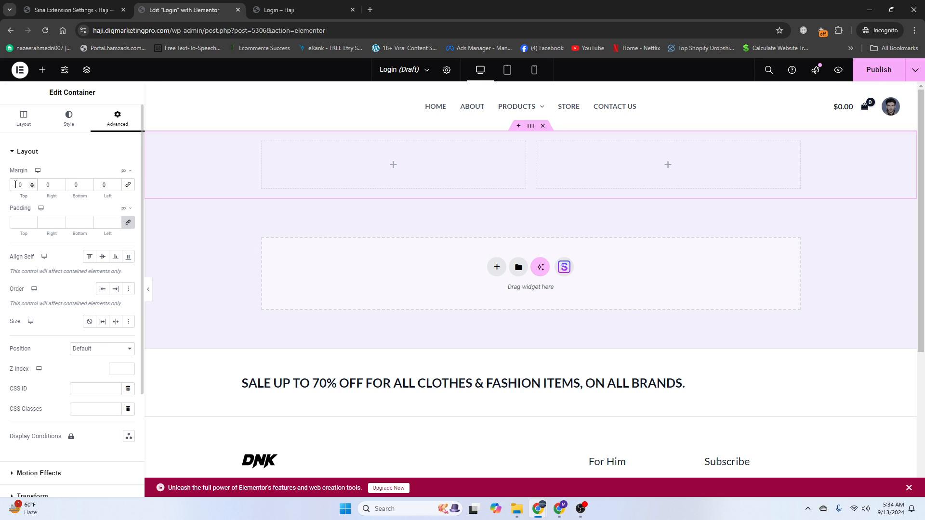
type("1")
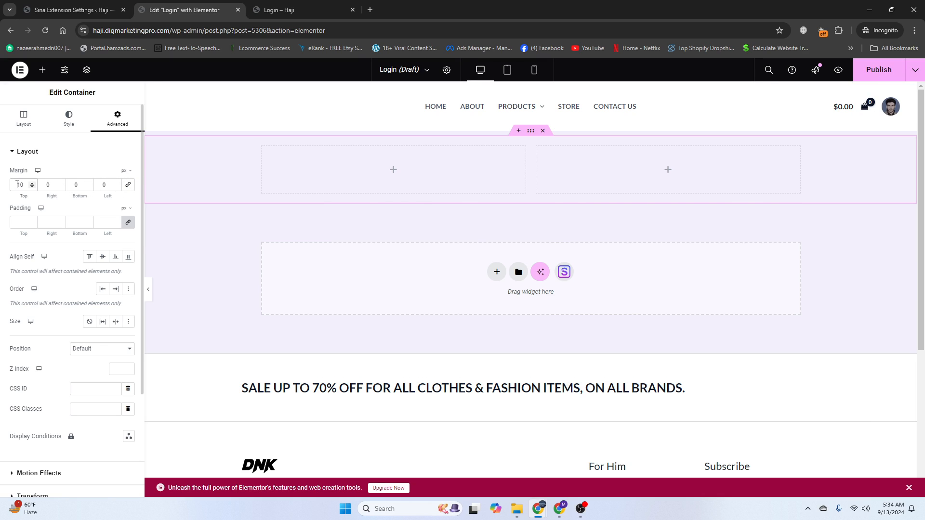
type("0")
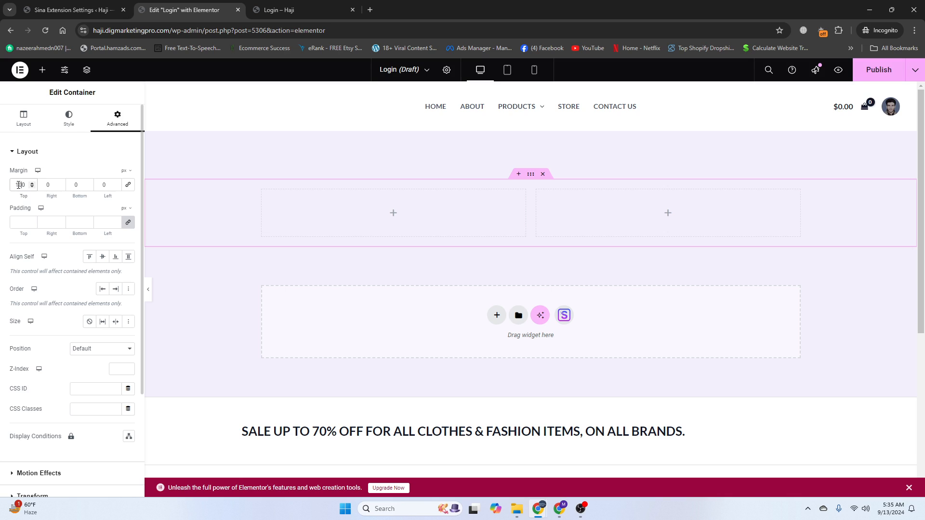
left_click(73, 186)
type("100")
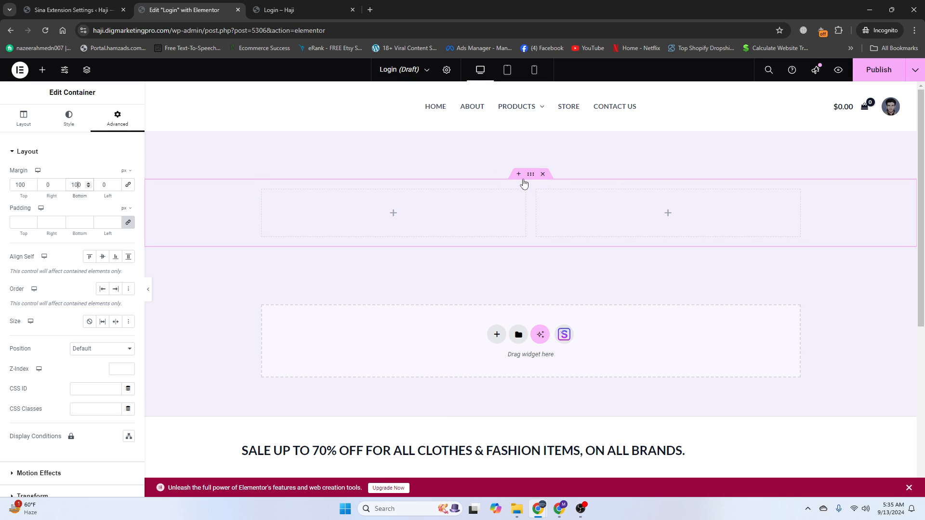
Step: Set the outer container's boxed content width to 800 px
left_click(18, 127)
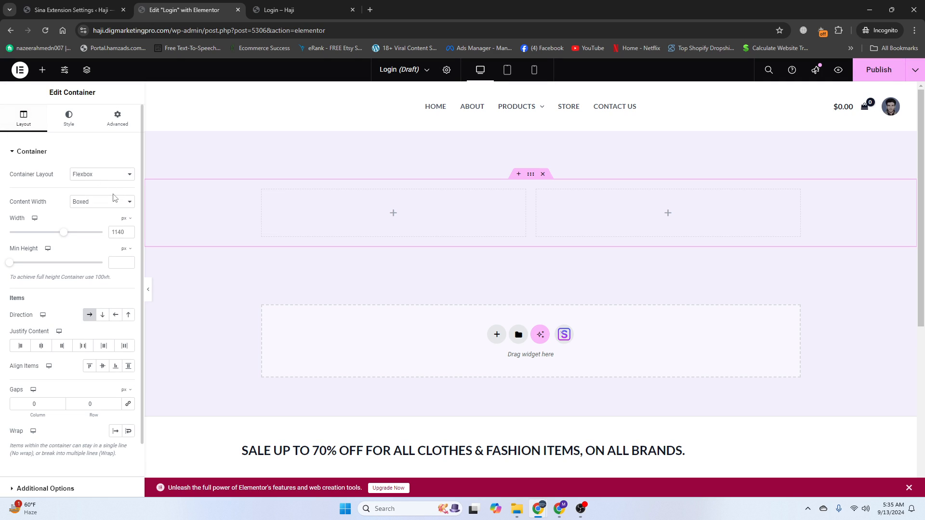
left_click_drag(63, 233, 33, 234)
left_click(128, 230)
left_click(128, 230)
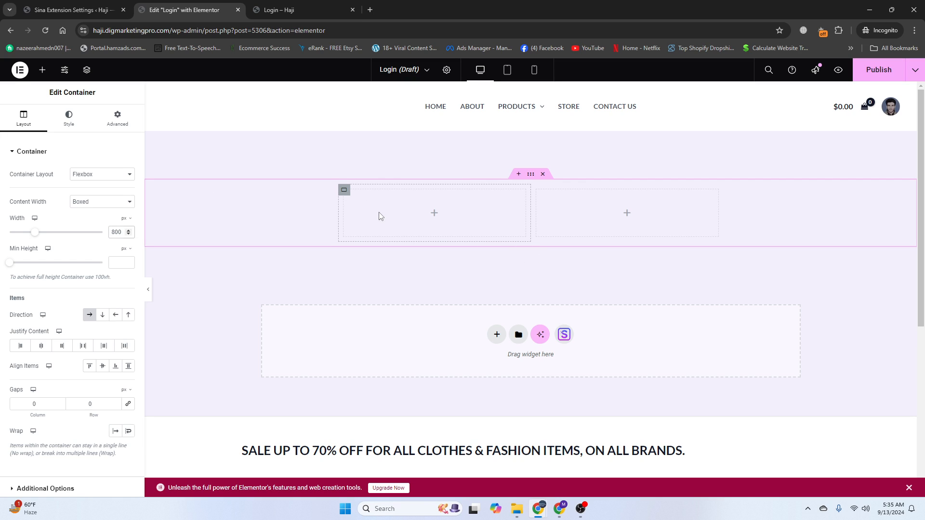
Step: Add an Image widget to the left column and fill it with the purple phone login illustration from the media library
left_click(43, 73)
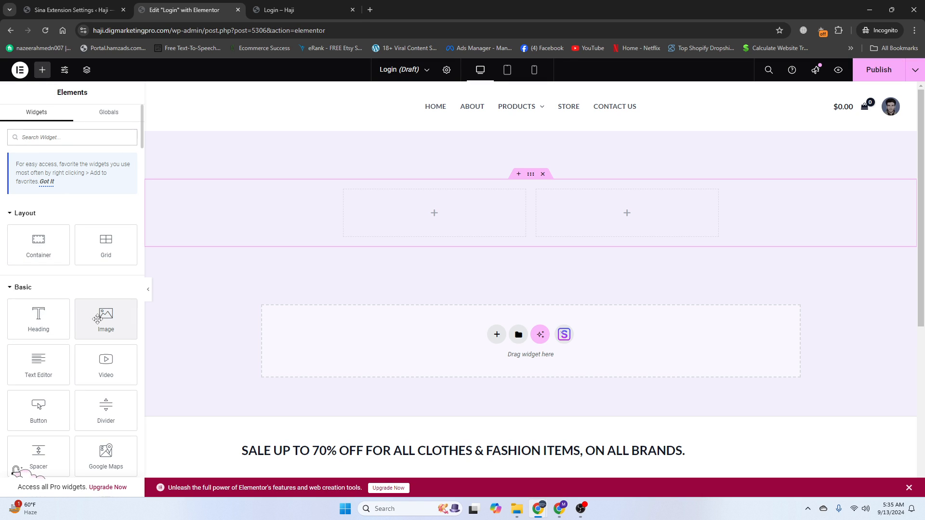
left_click_drag(99, 319, 371, 227)
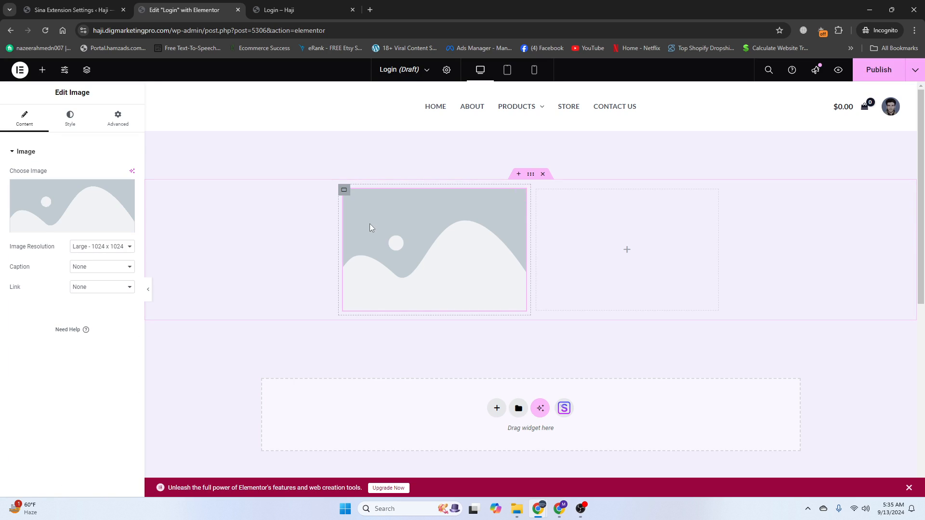
left_click(59, 209)
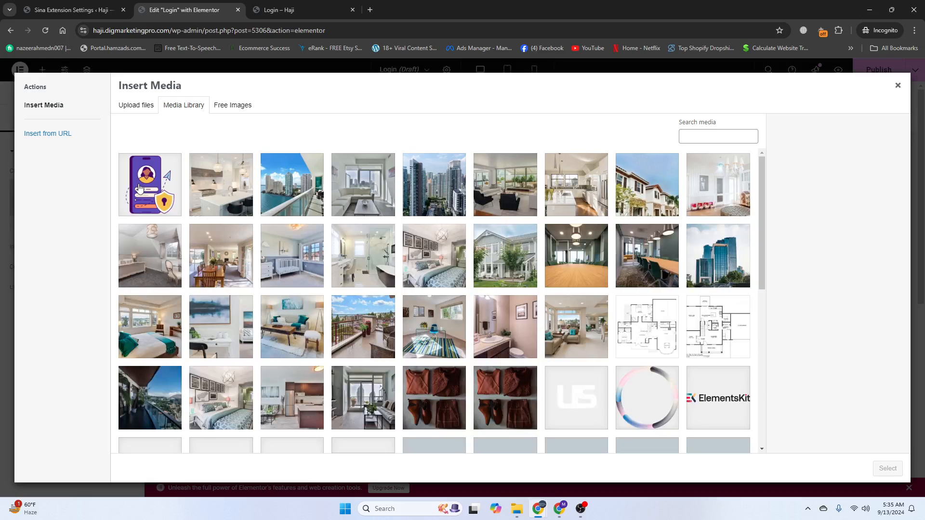
left_click(139, 187)
left_click(881, 468)
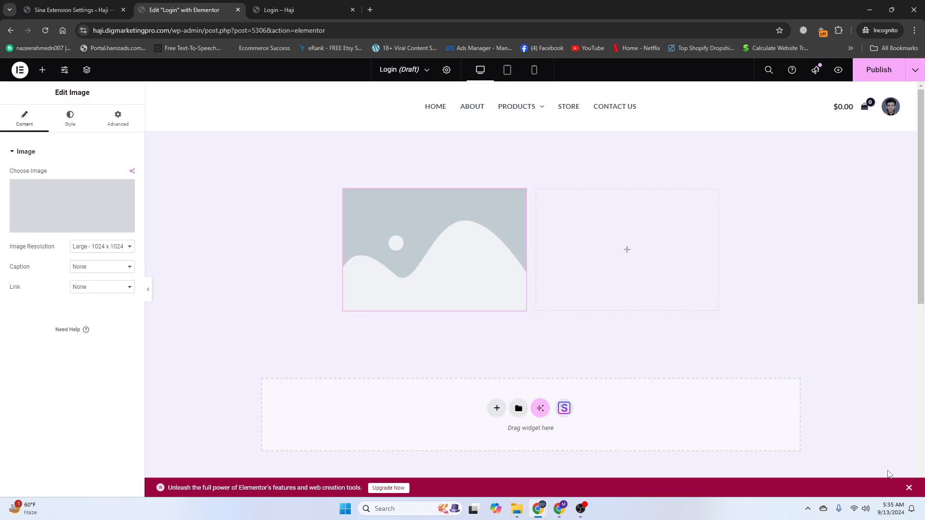
Step: Find the Sina Login Form widget by searching for "logi" and place it in the right column
left_click(43, 74)
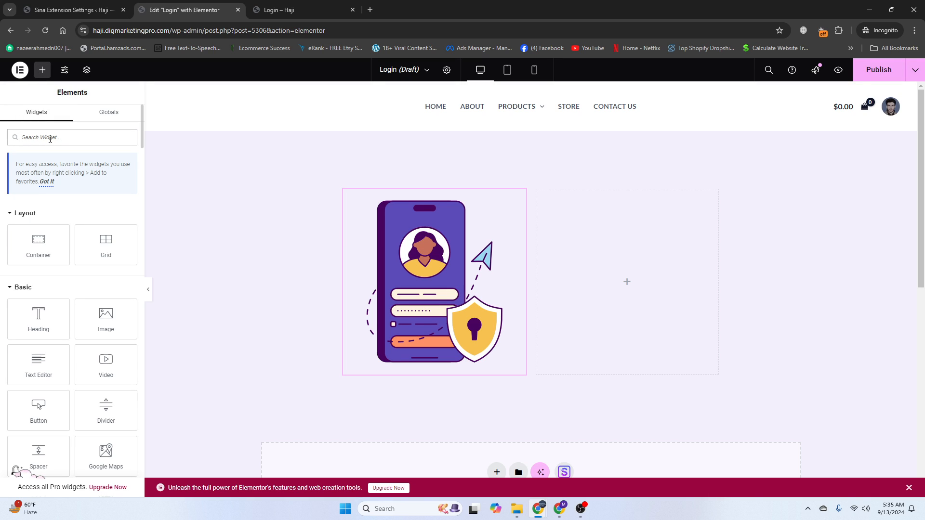
type("logi")
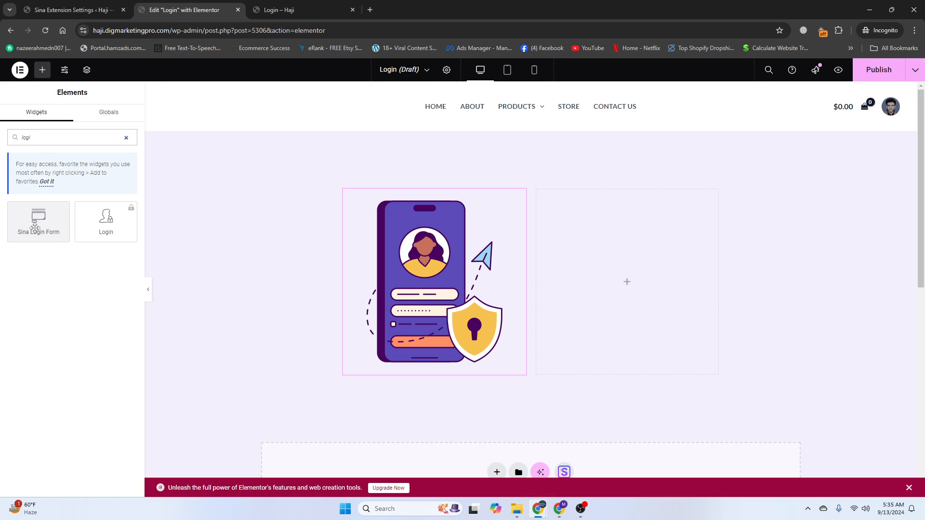
left_click_drag(37, 229, 594, 305)
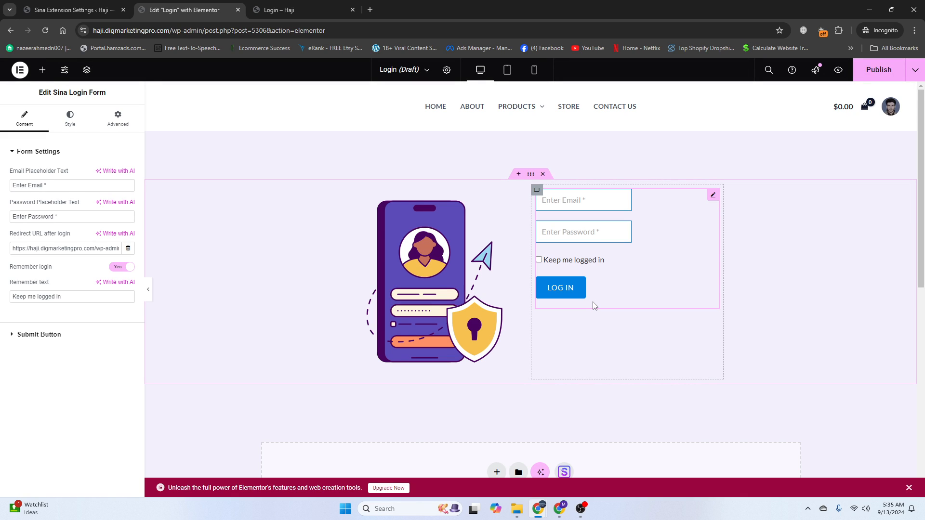
Step: Add a Heading widget above the login form in the right column and set its title to "Login"
left_click(42, 70)
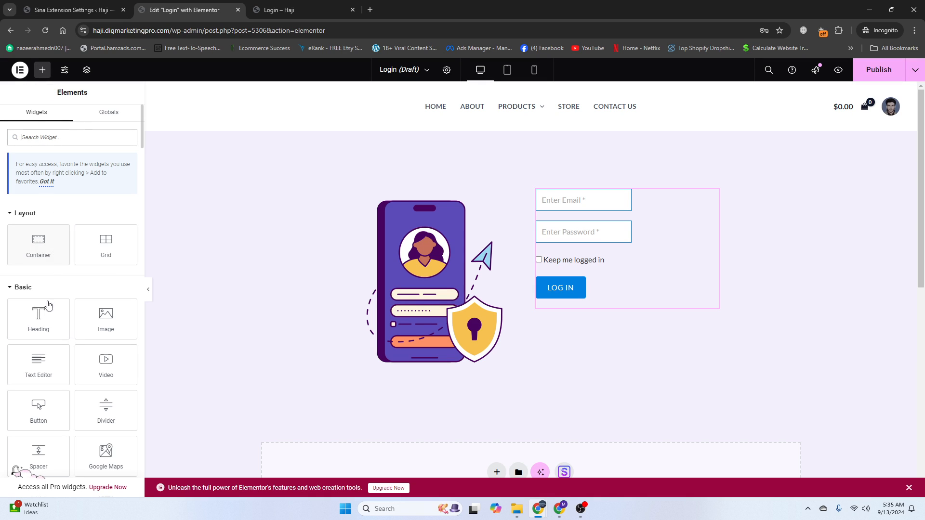
left_click_drag(37, 323, 589, 203)
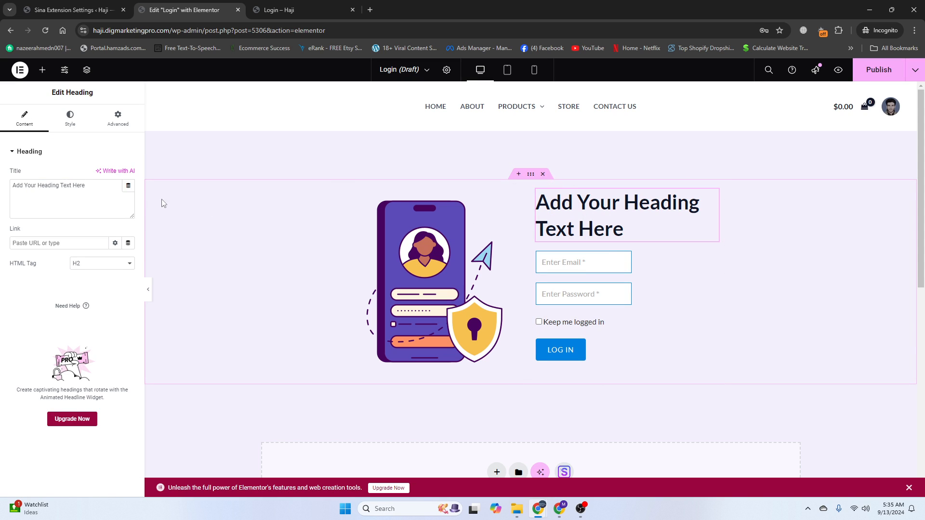
left_click_drag(85, 186, 2, 188)
key("BackSpace")
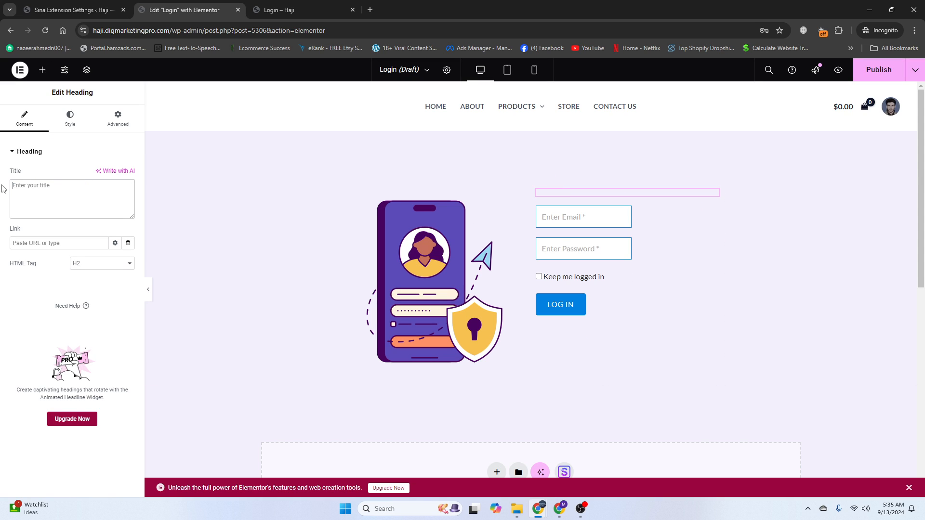
type("Log")
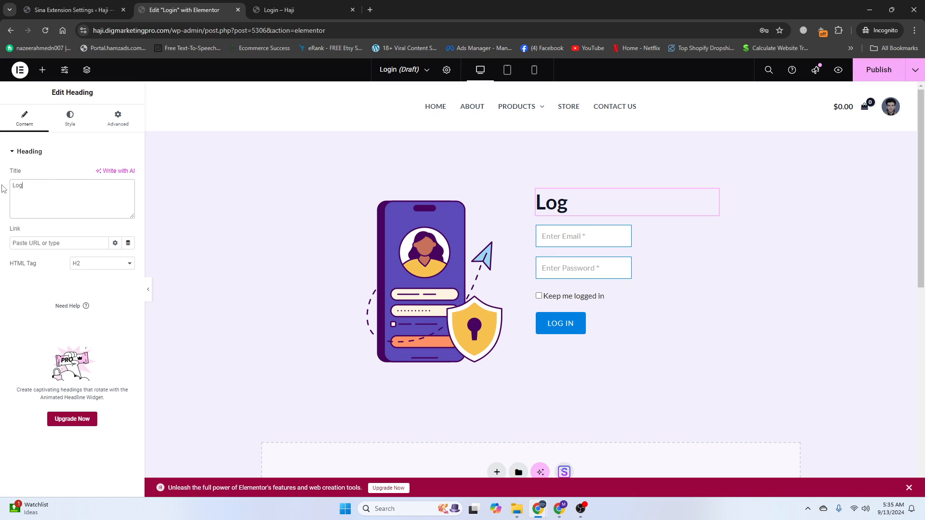
type("in")
Step: Set the Login heading's font family to Agbalumo and compare it with the finished login page in the other browser tab
left_click(69, 121)
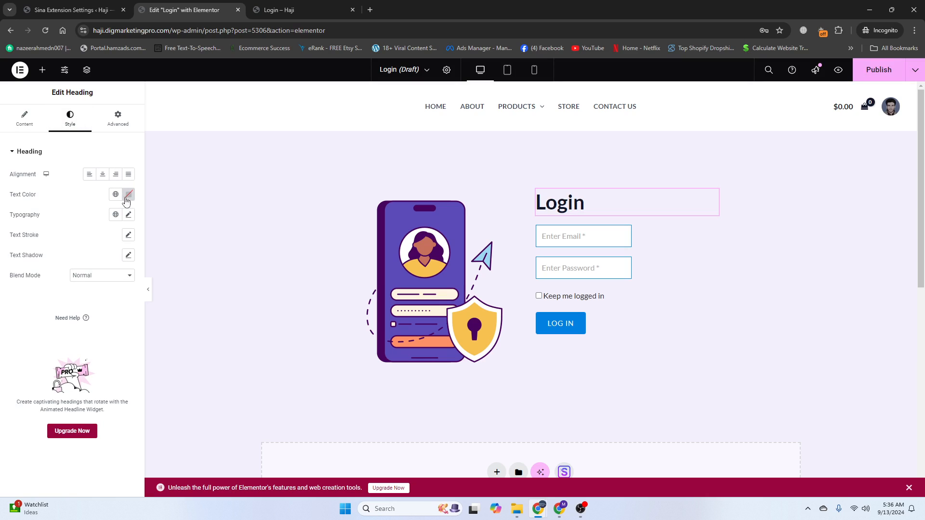
left_click(128, 215)
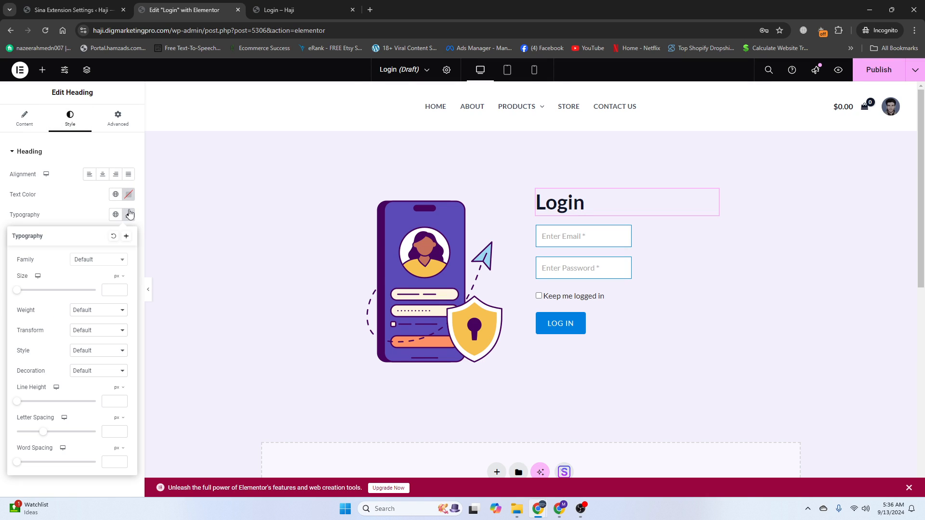
left_click(94, 260)
type("a")
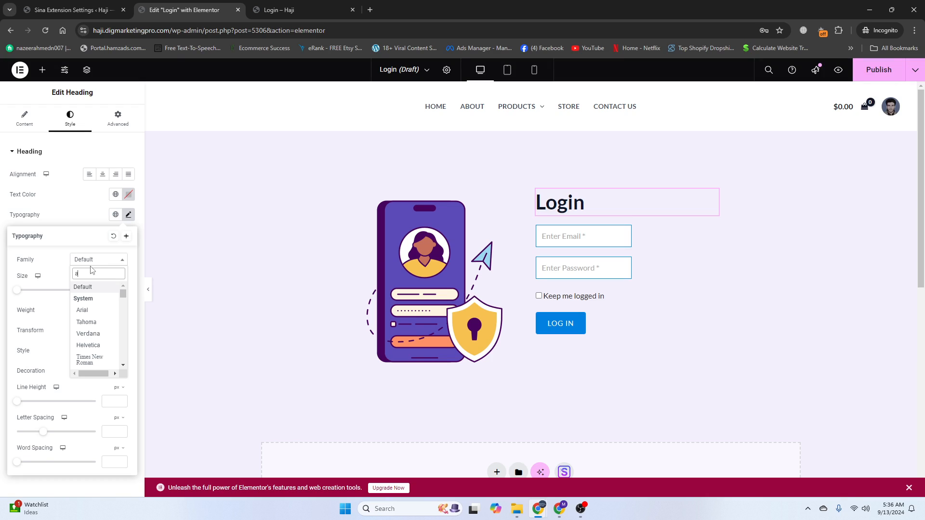
type("h")
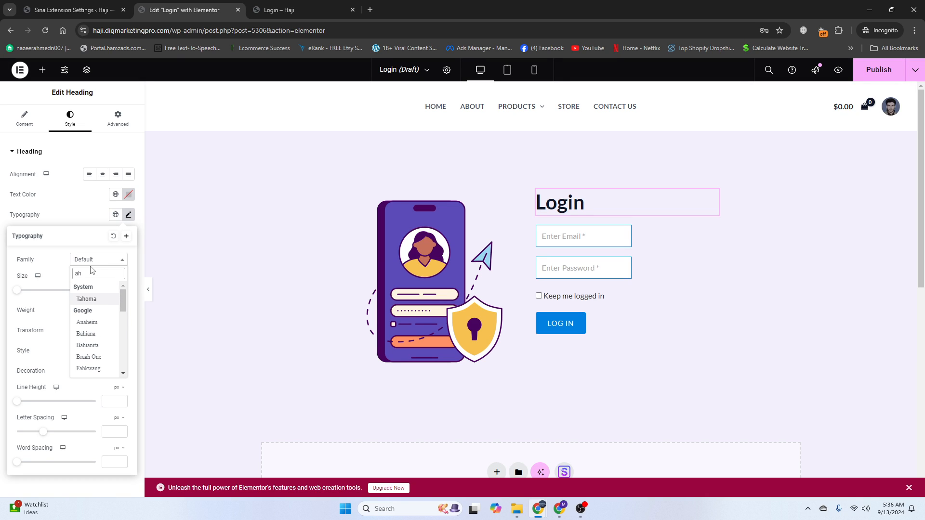
key("BackSpace")
scroll(91, 327, "down", 5)
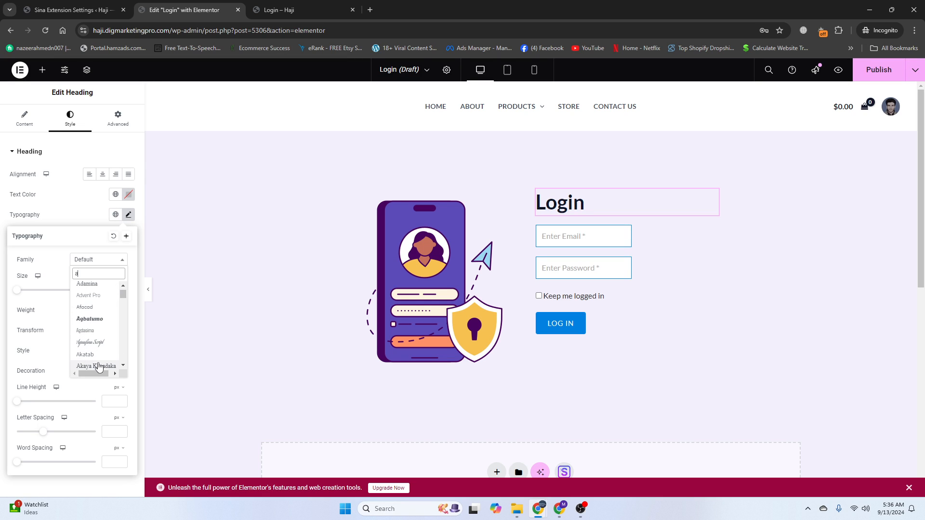
left_click(90, 319)
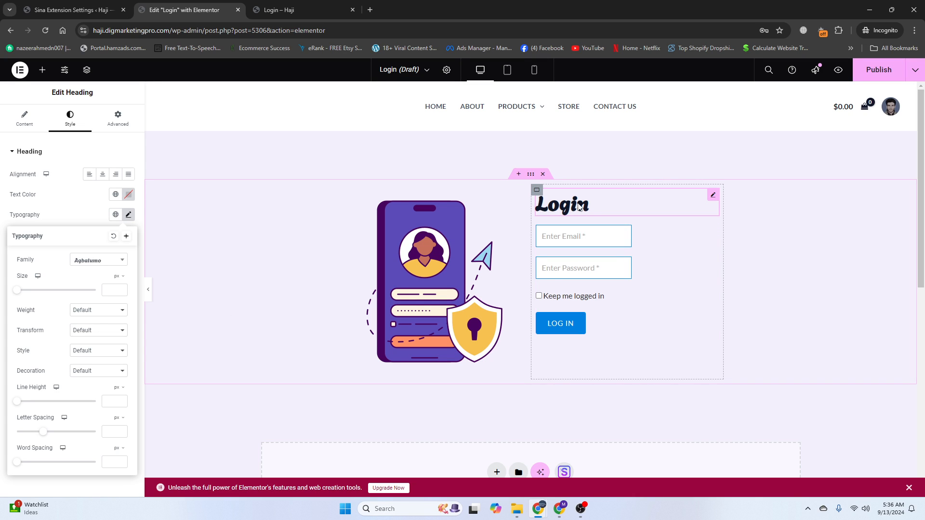
key("ctrl+Tab")
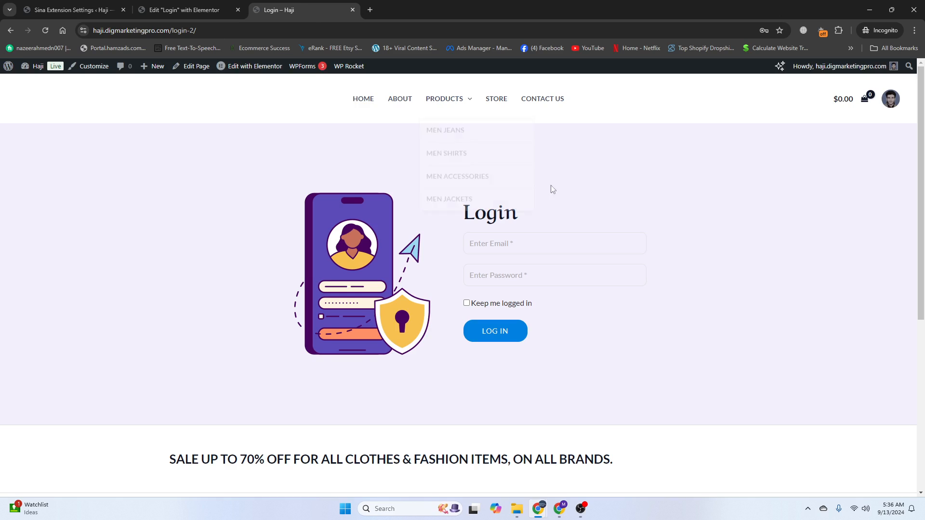
left_click(211, 4)
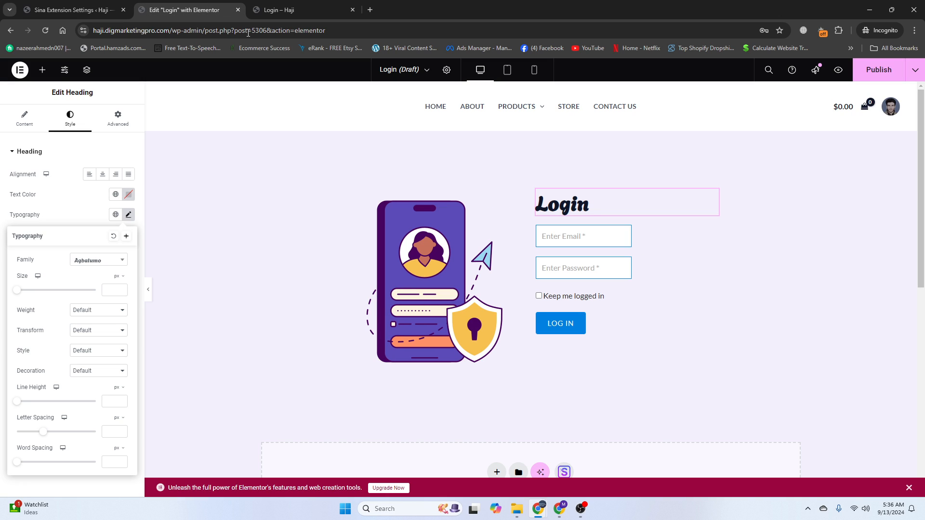
Step: Open the Sina Login Form's style settings and set the fields' border color to the global Theme Color 5
left_click(713, 231)
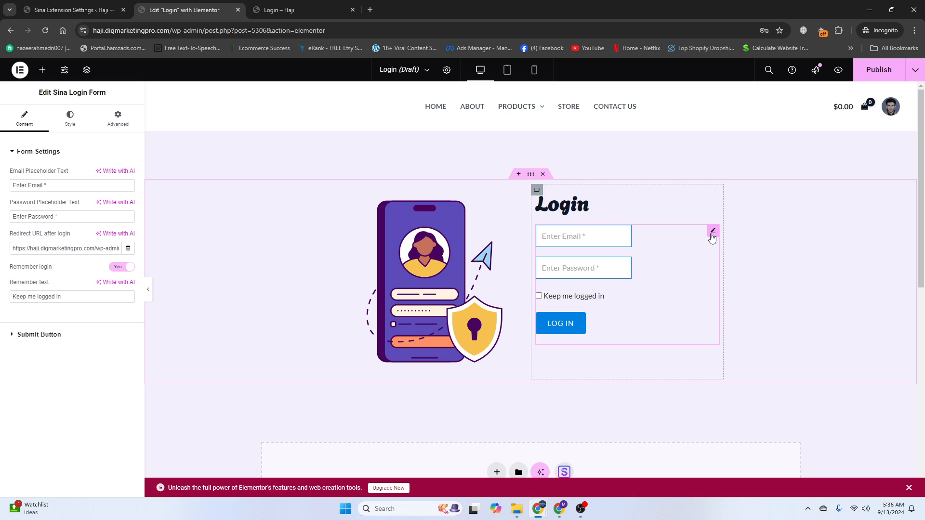
left_click(72, 128)
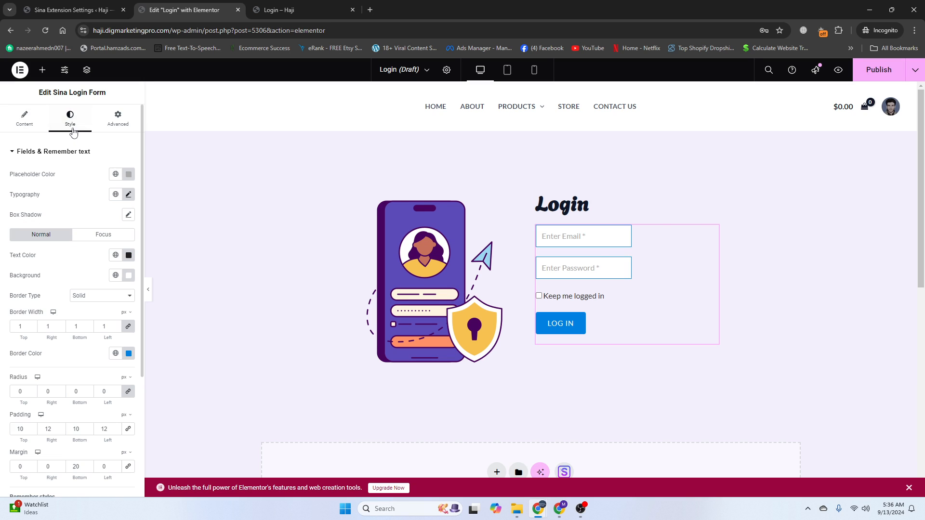
scroll(12, 347, "down", 2)
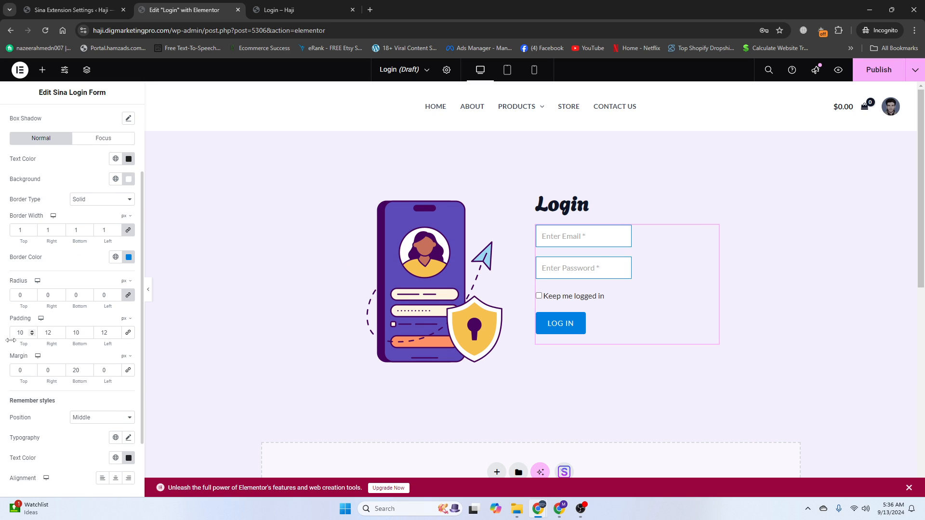
scroll(60, 274, "up", 2)
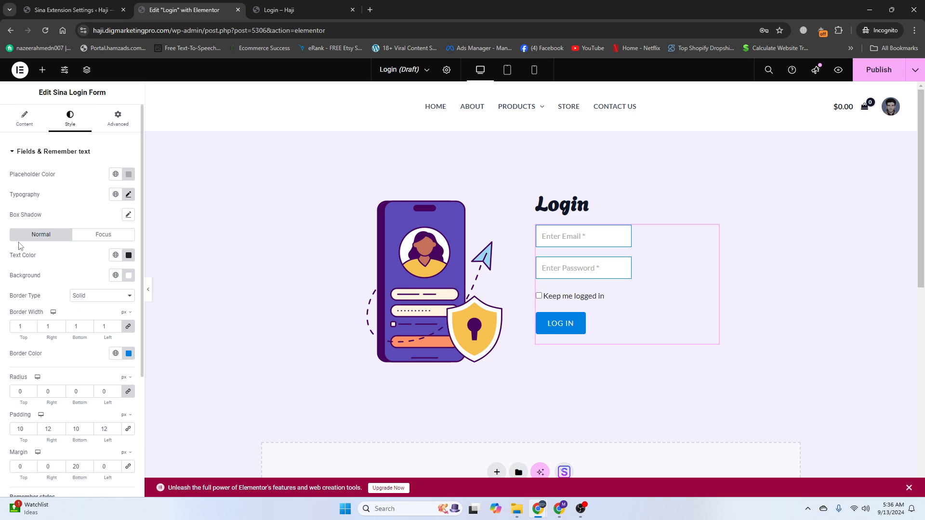
left_click(119, 355)
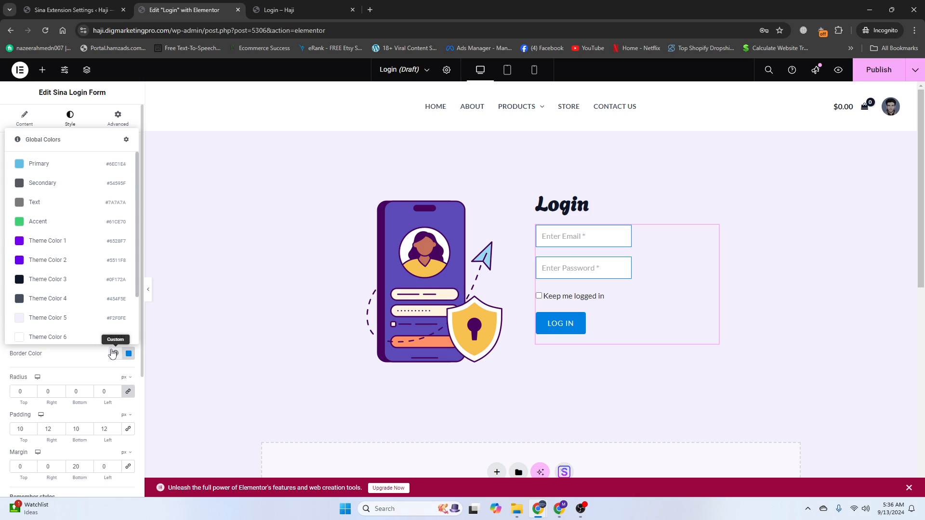
left_click(55, 318)
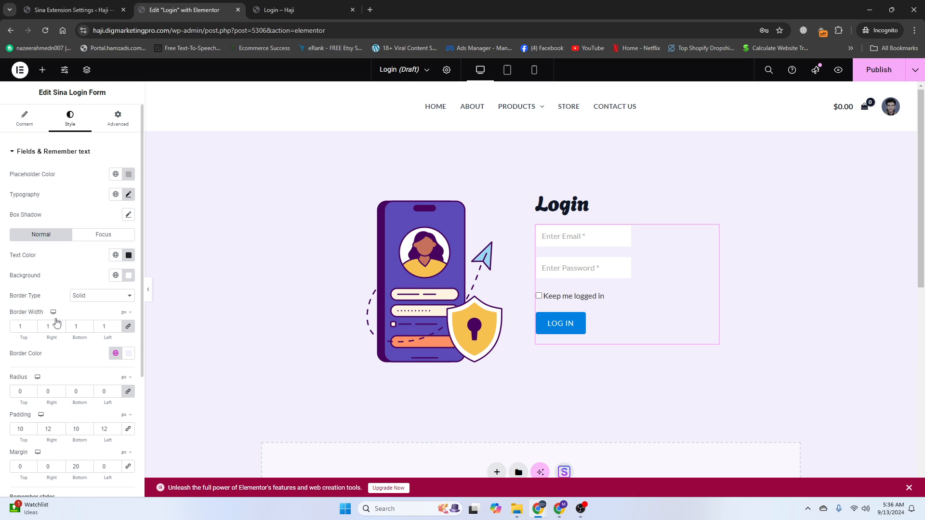
Step: Set the form fields' background to the global Theme Color 5 and their border color to Theme Color 7
left_click(128, 277)
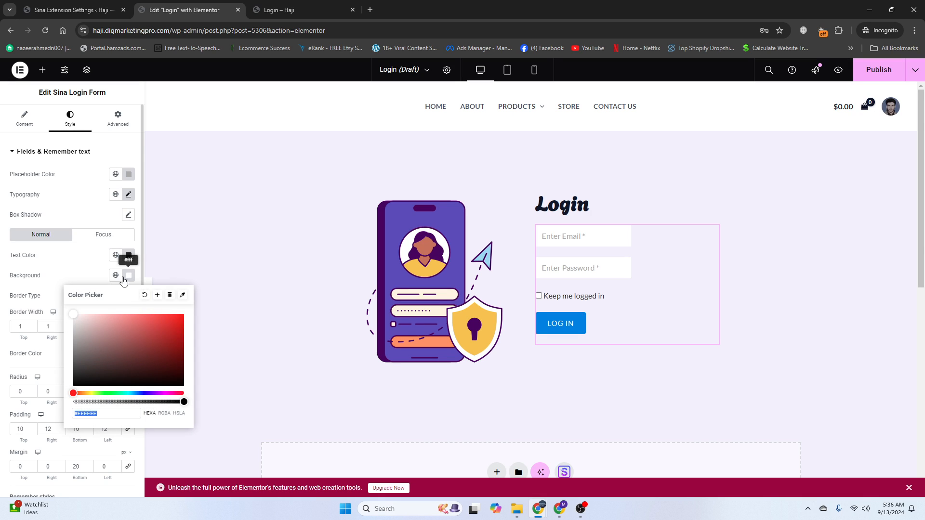
left_click(116, 275)
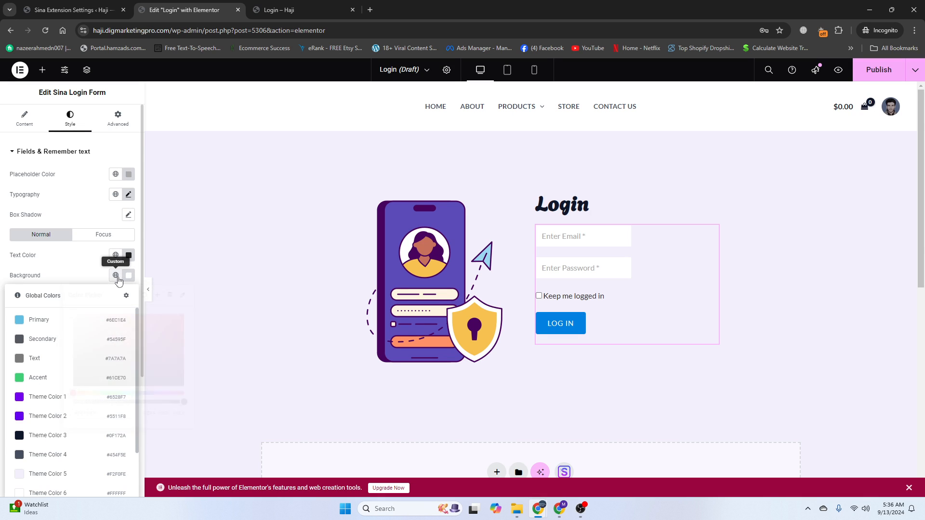
left_click(36, 474)
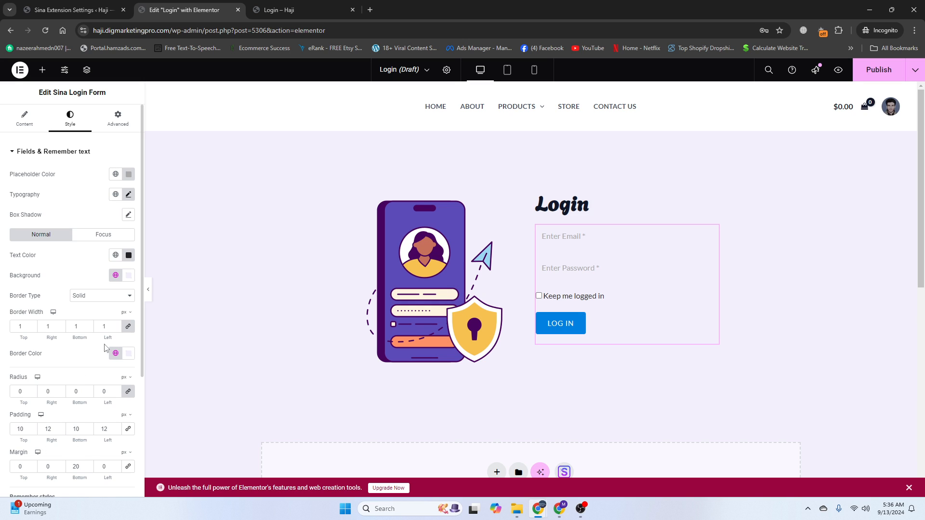
left_click(116, 354)
scroll(51, 332, "down", 1)
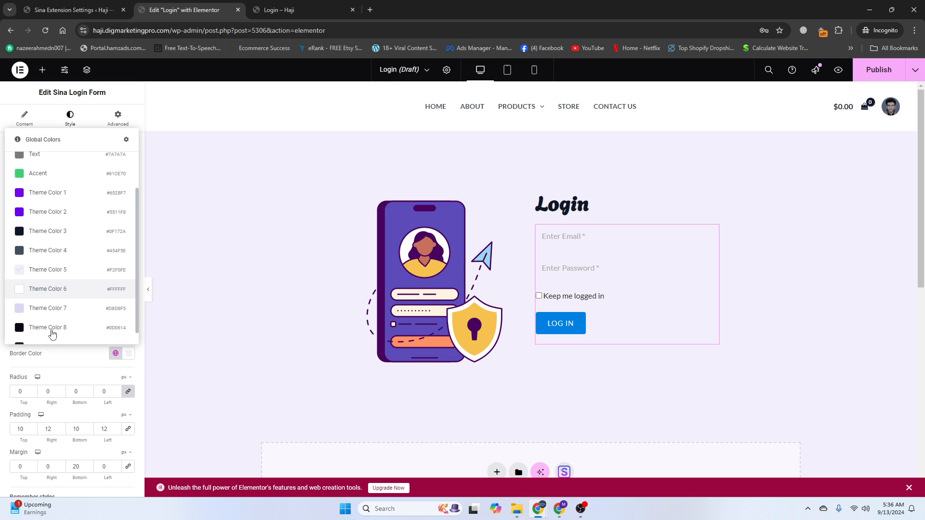
left_click(45, 309)
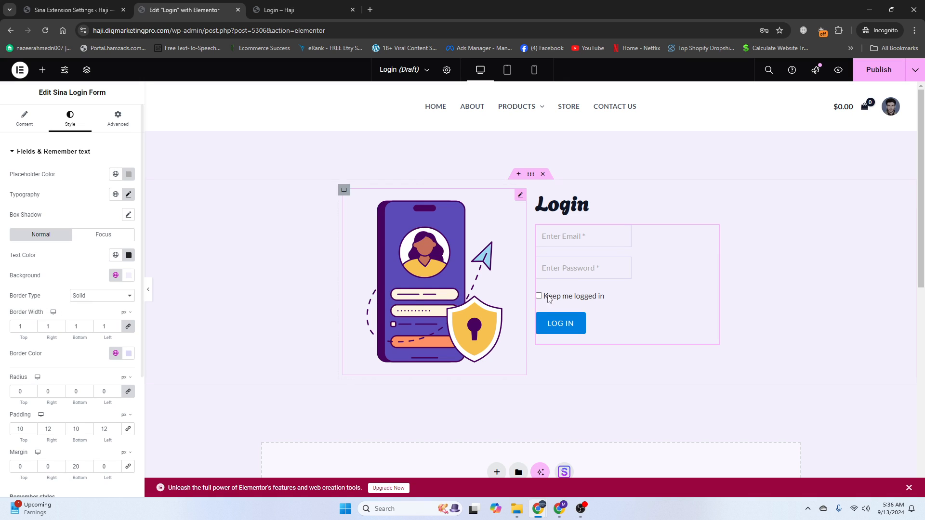
Step: Switch the email field's width unit to percent and set the width to 100%
scroll(91, 299, "down", 4)
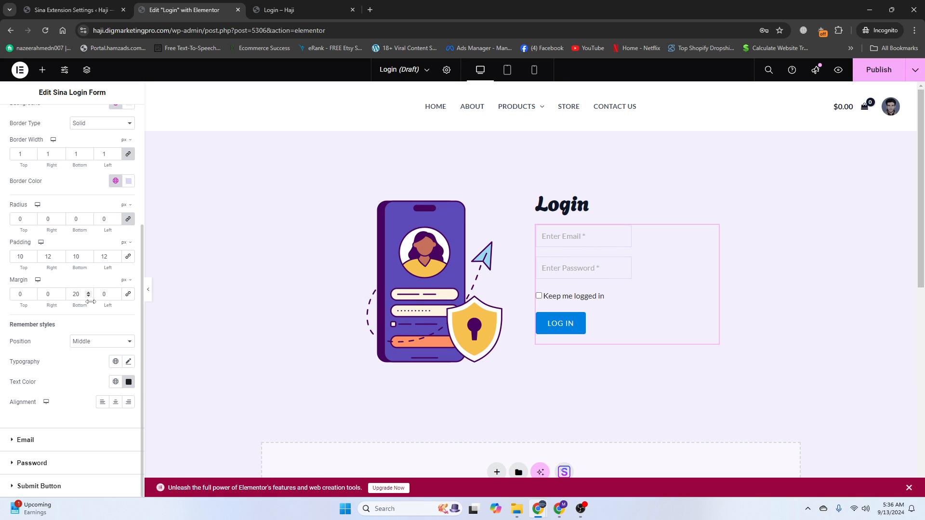
left_click(25, 439)
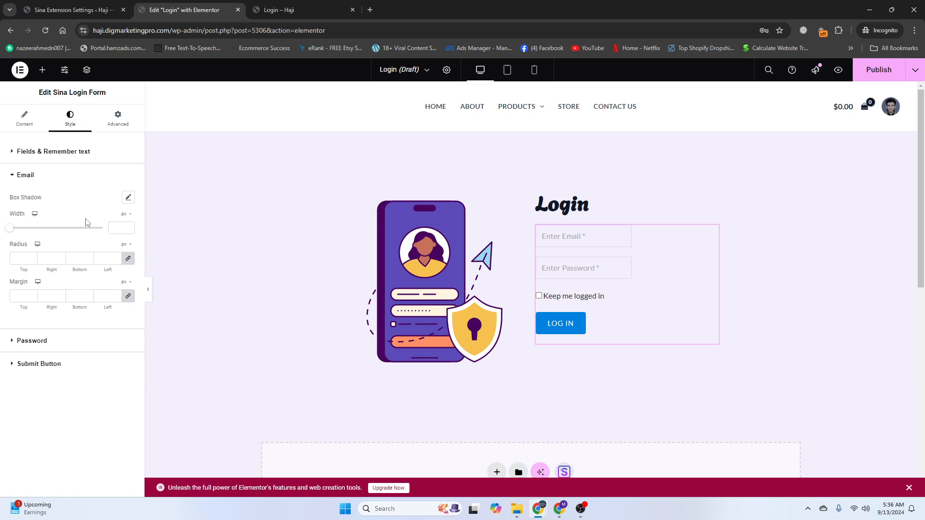
left_click(126, 214)
left_click(124, 242)
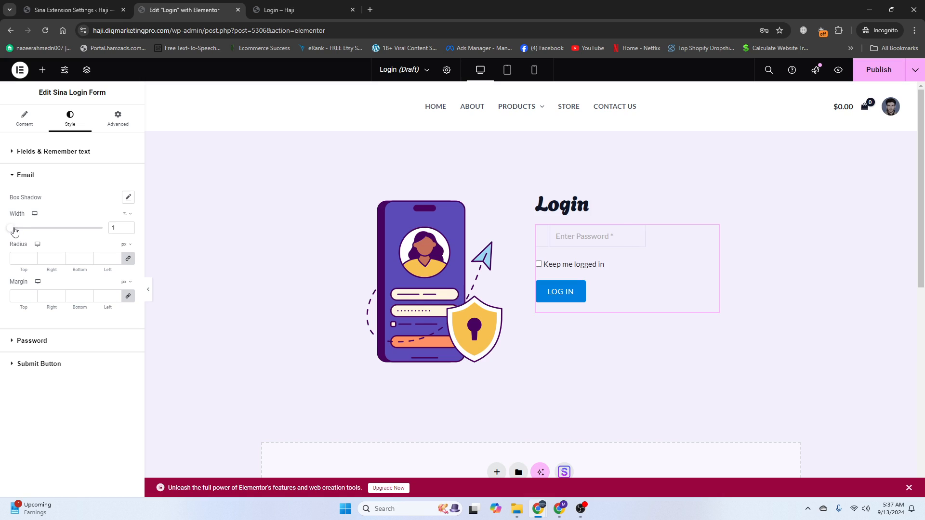
left_click_drag(10, 228, 112, 232)
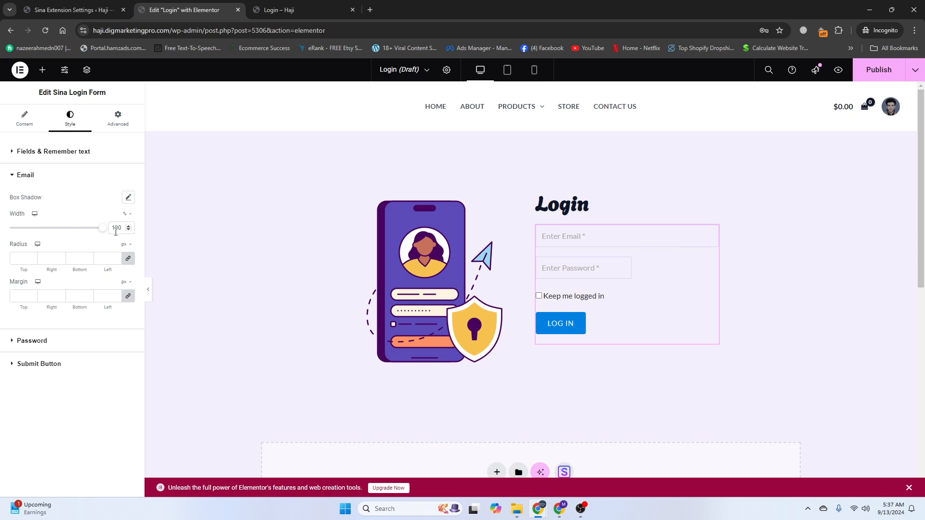
Step: Switch the password field's width unit to percent and stretch the field to the form's full width
left_click(35, 345)
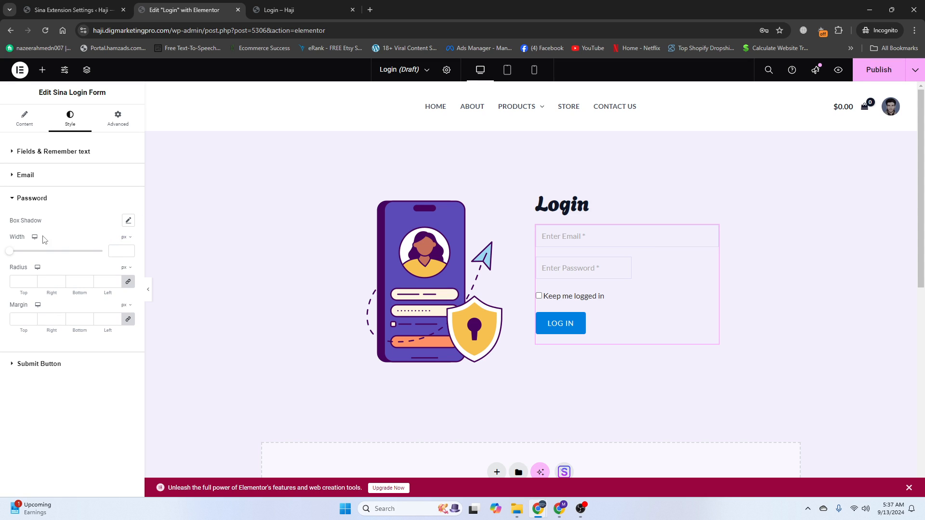
left_click(124, 241)
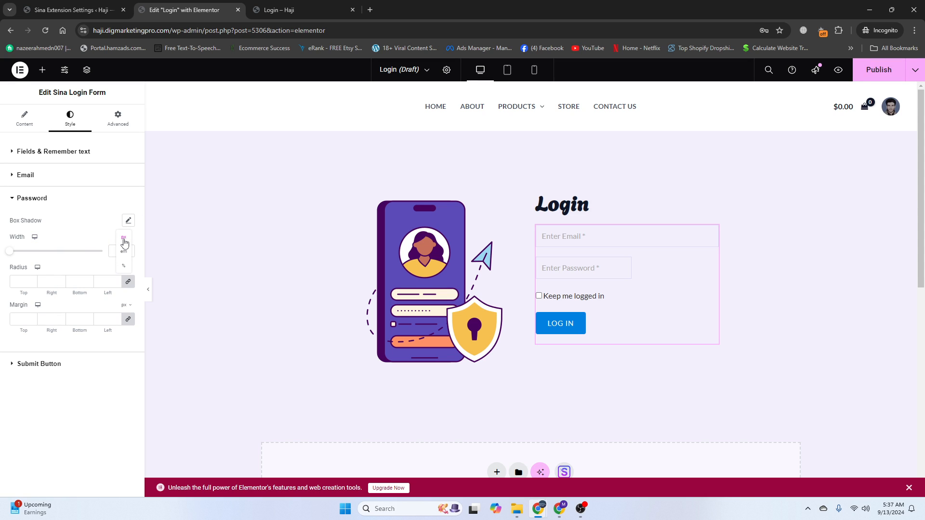
left_click(124, 268)
left_click_drag(12, 252, 118, 257)
Step: Switch the submit button's width unit to percent and set the width to 35%
left_click(20, 365)
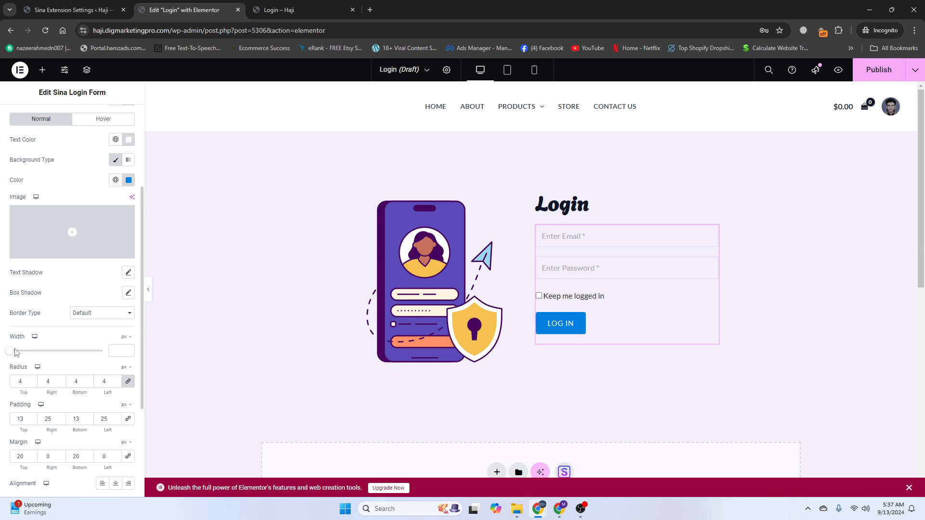
mouse_move(14, 352)
left_mouse_down()
mouse_move(41, 354)
mouse_move(32, 351)
left_mouse_up()
left_click(124, 337)
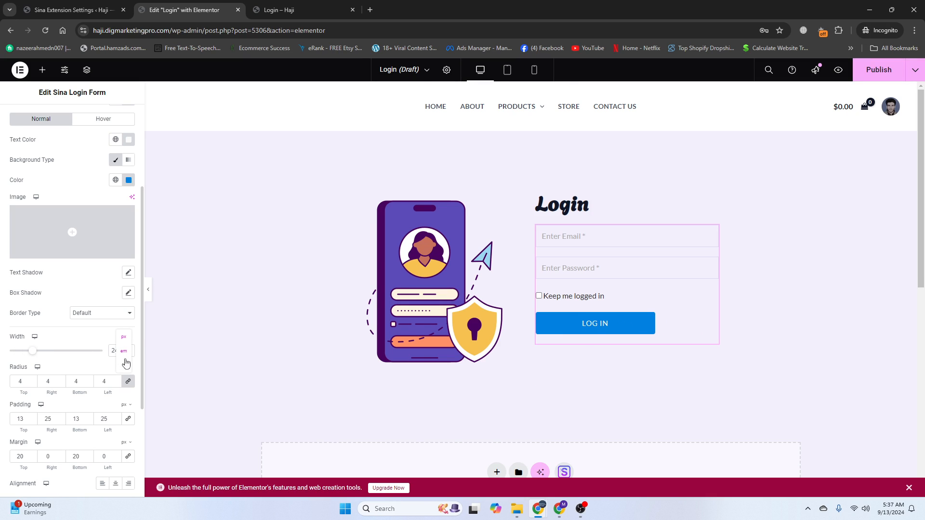
left_click(126, 365)
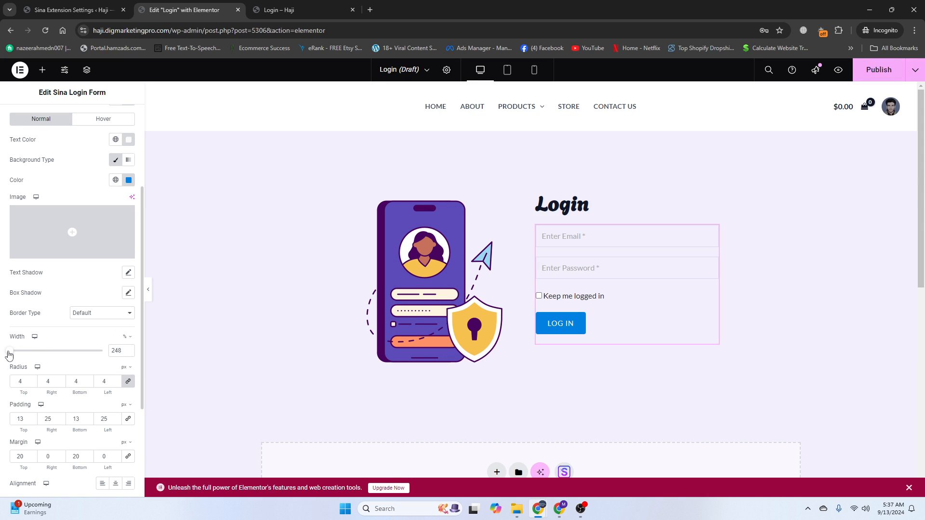
left_click_drag(9, 353, 40, 353)
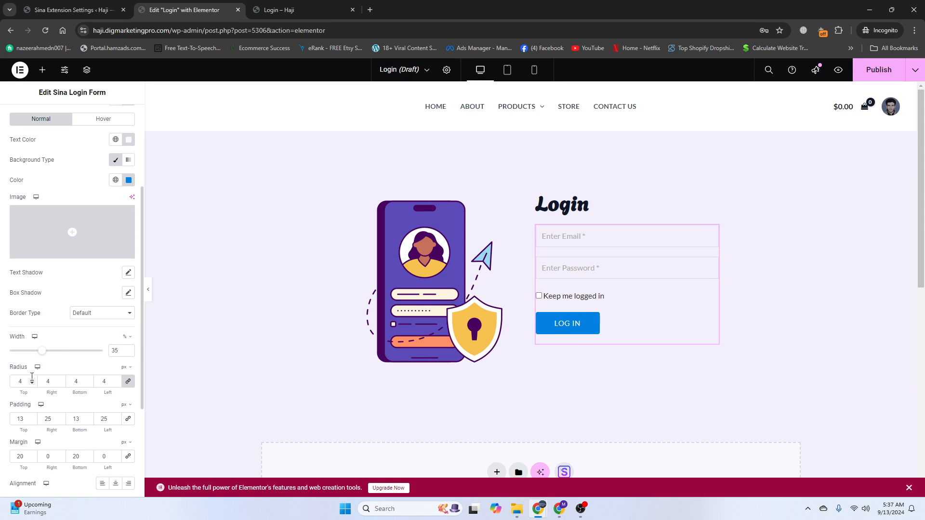
Step: Round the submit button with a radius of 20 px on all corners
key("BackSpace")
type("20")
scroll(45, 372, "up", 1)
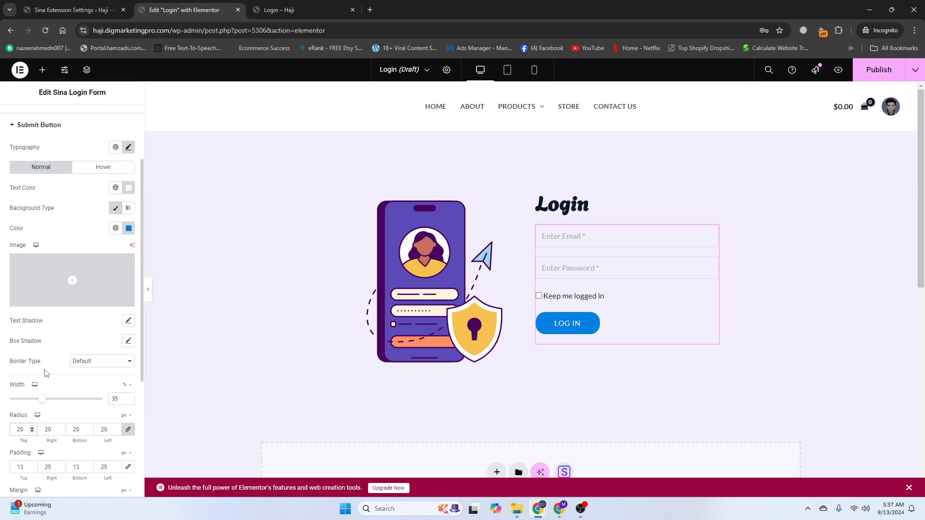
scroll(34, 331, "up", 2)
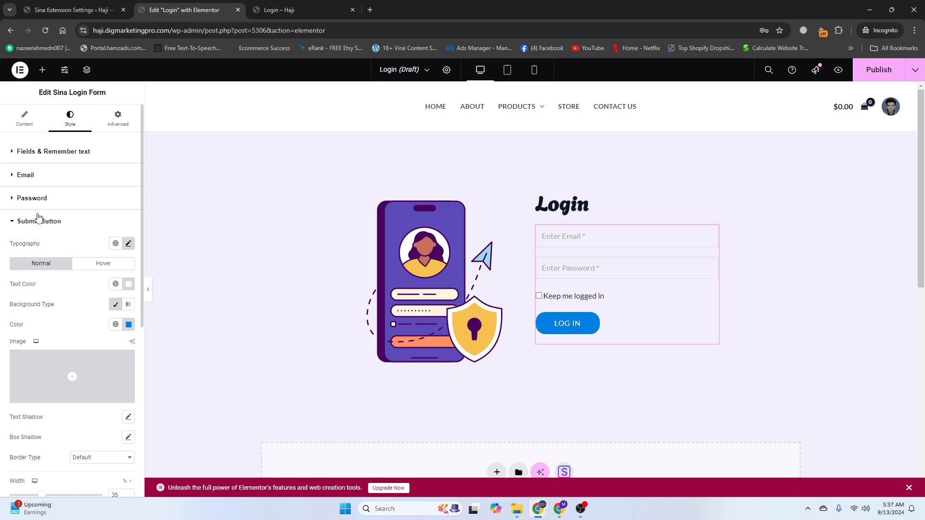
Step: Round the login form's input fields with a radius of 10 px on all corners
left_click(20, 175)
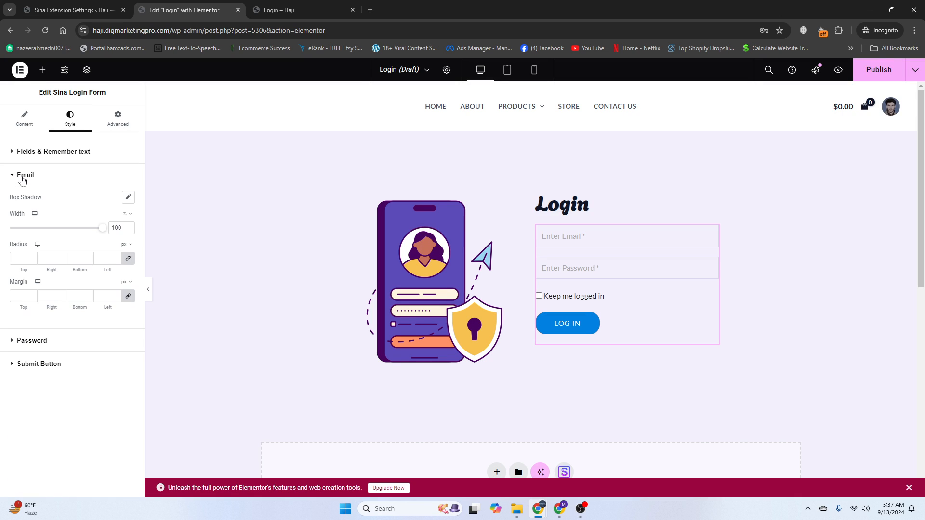
left_click(18, 150)
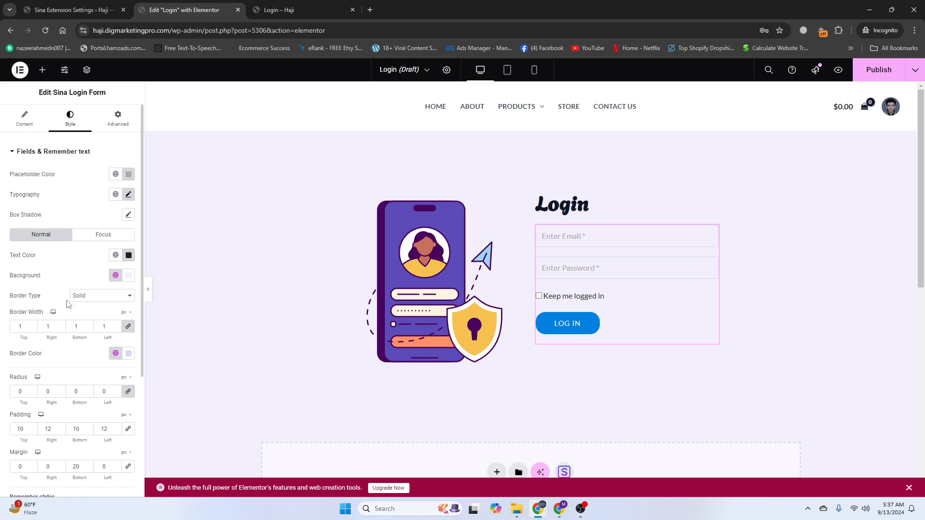
left_click(32, 393)
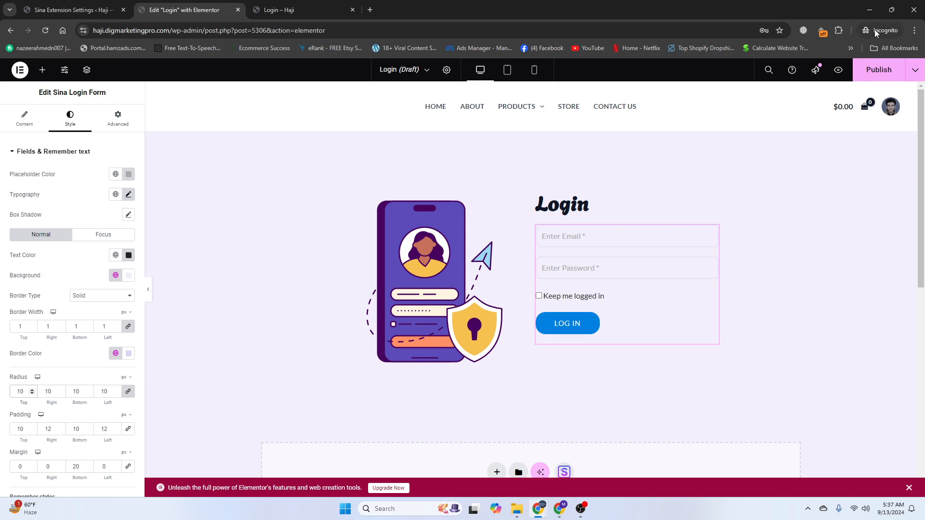
Step: Publish the Login page and open its preview to compare it with the other open Login page
left_click(881, 72)
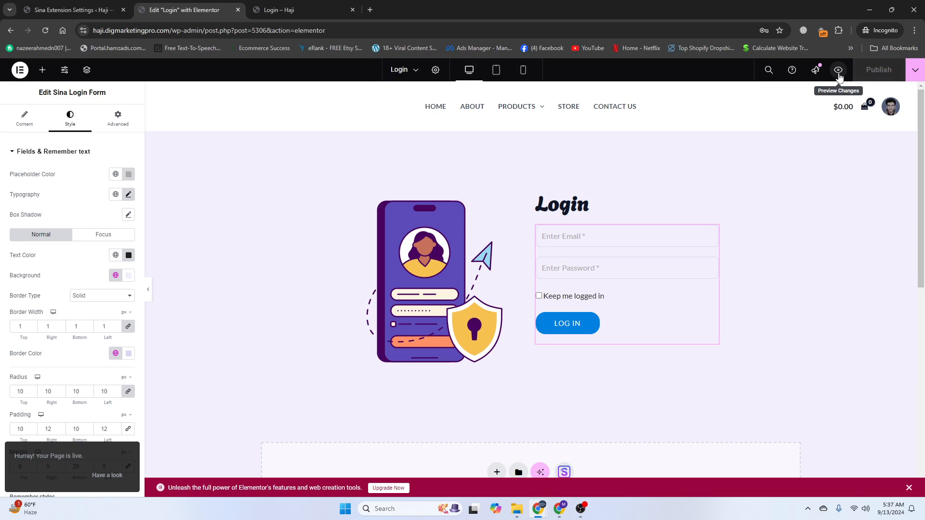
left_click(838, 70)
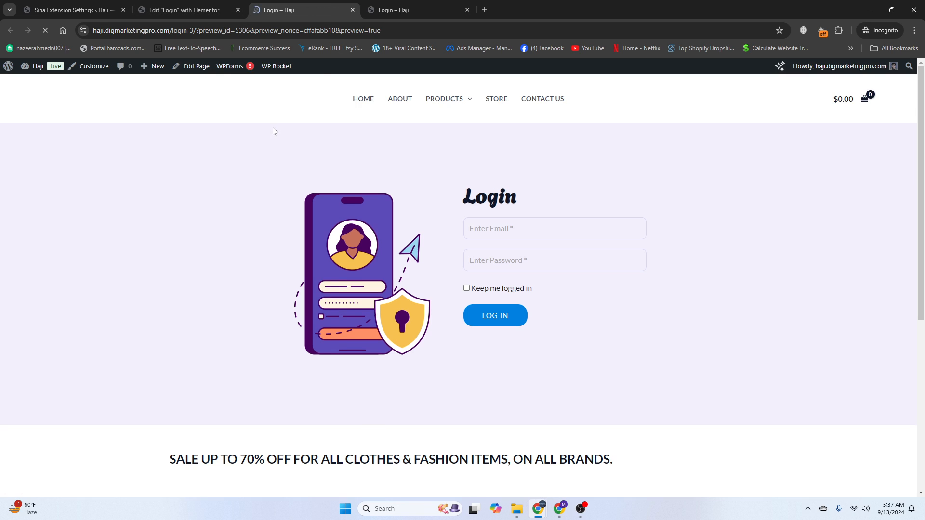
left_click(399, 7)
left_click(309, 4)
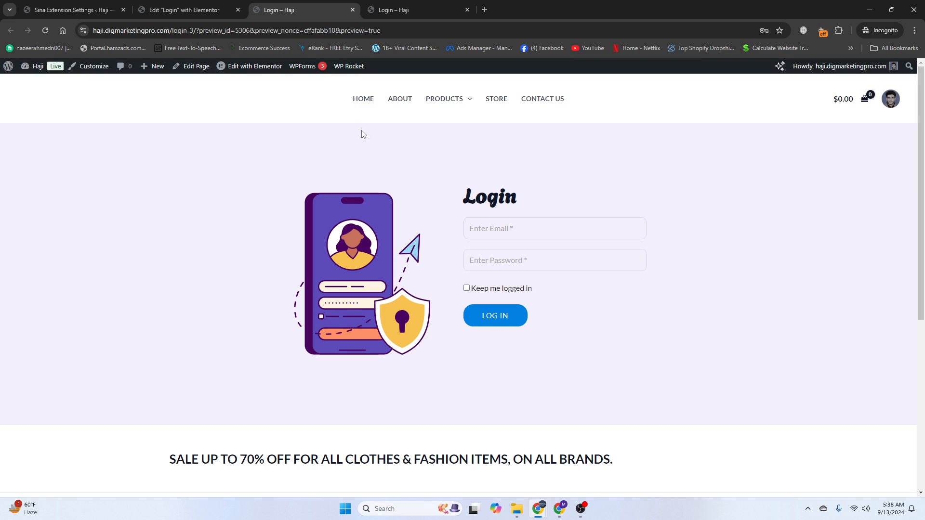
left_click(400, 8)
left_click(326, 4)
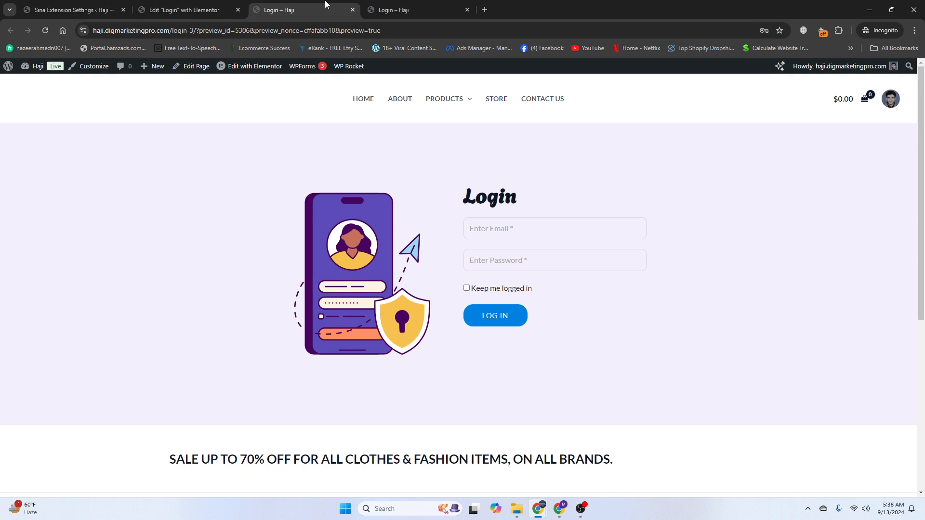
Step: Return to the page editor, set the Login heading's font size to 30 px and publish the change
left_click(183, 7)
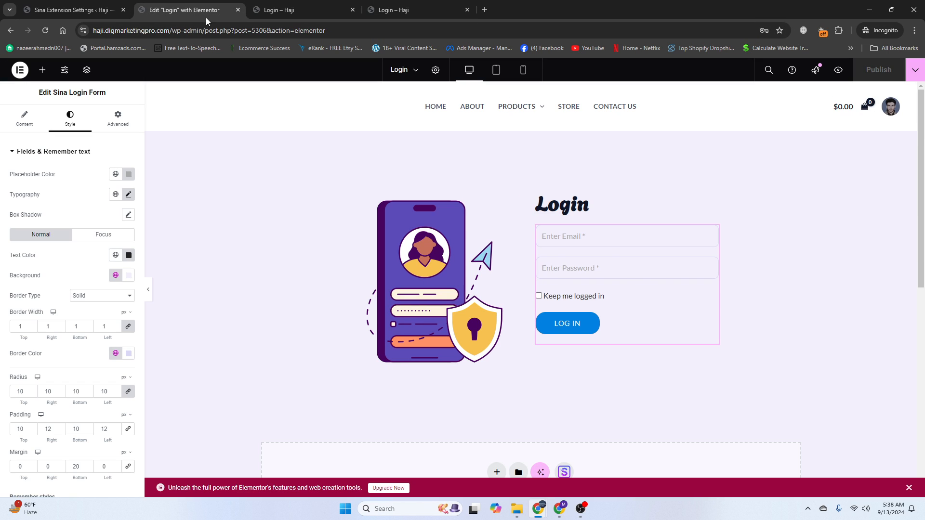
left_click(591, 211)
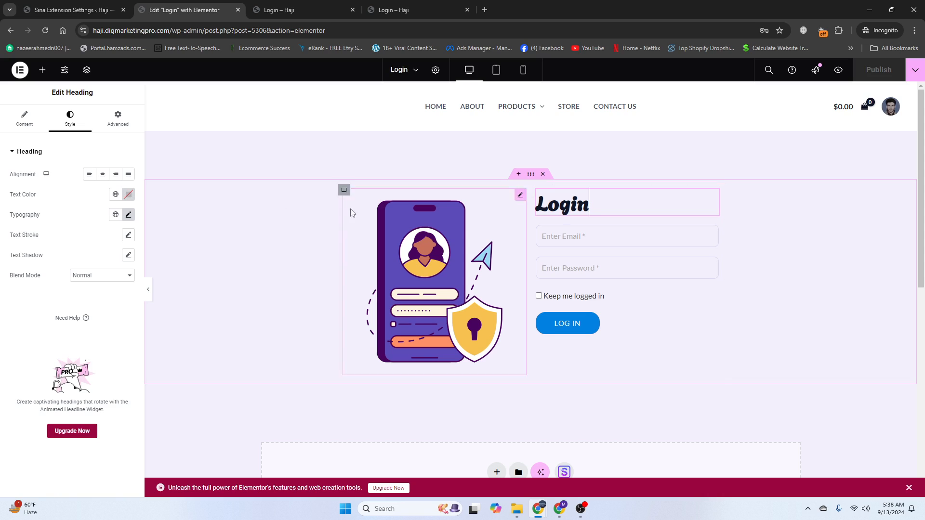
left_click(128, 214)
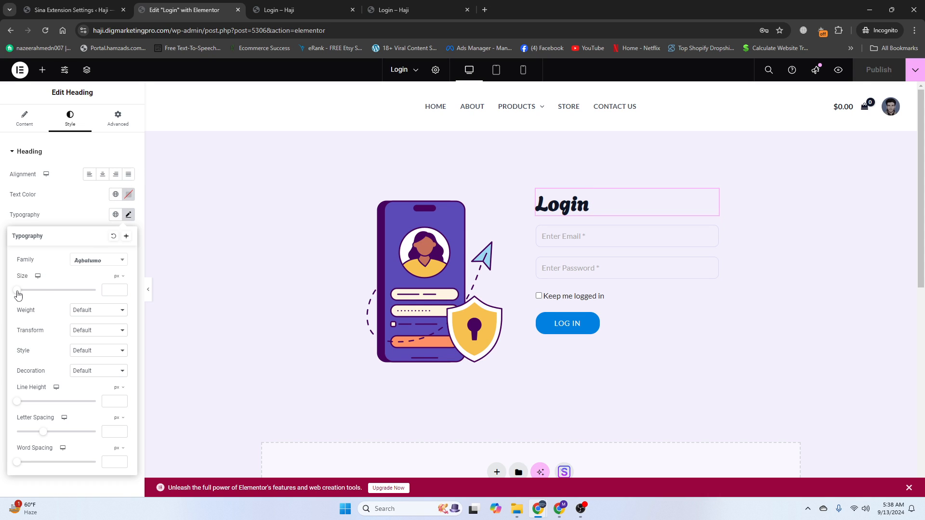
left_click_drag(18, 294, 29, 296)
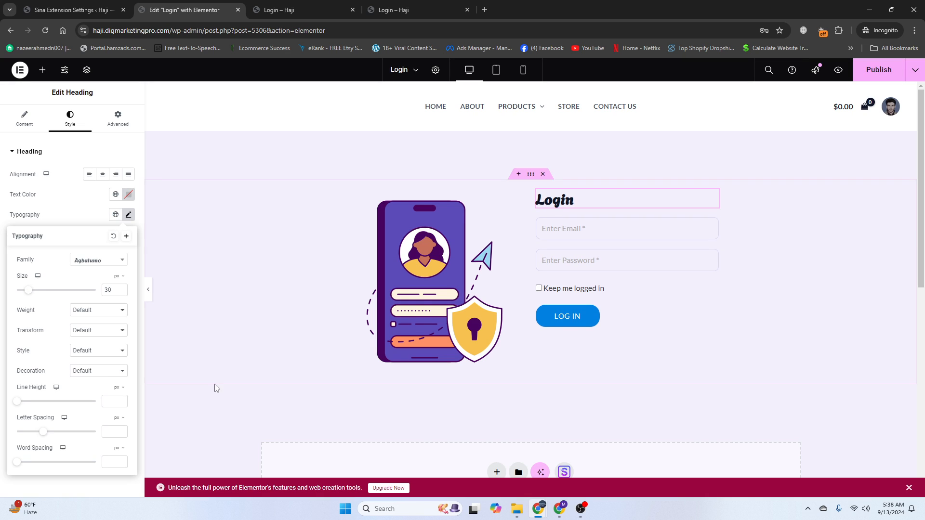
left_click(869, 68)
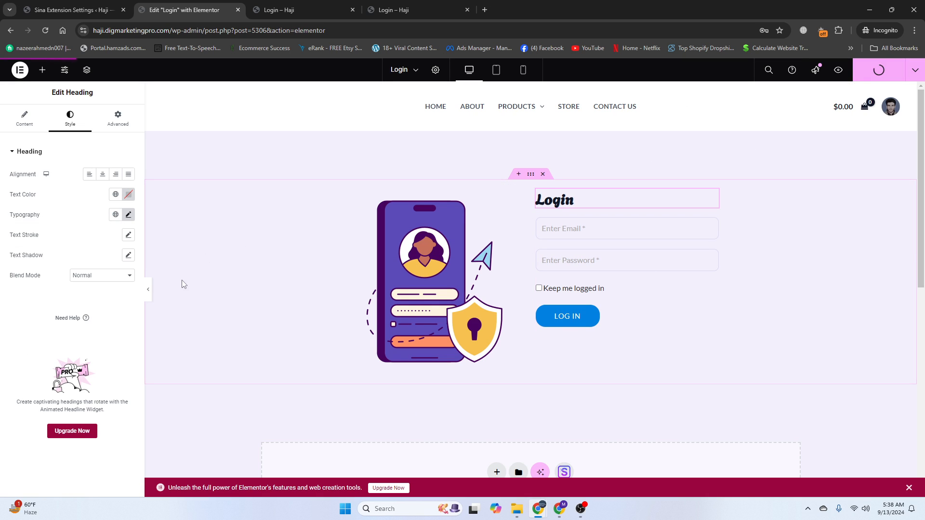
Step: Centre-align the Login heading for the mobile portrait layout and publish the change
left_click(497, 70)
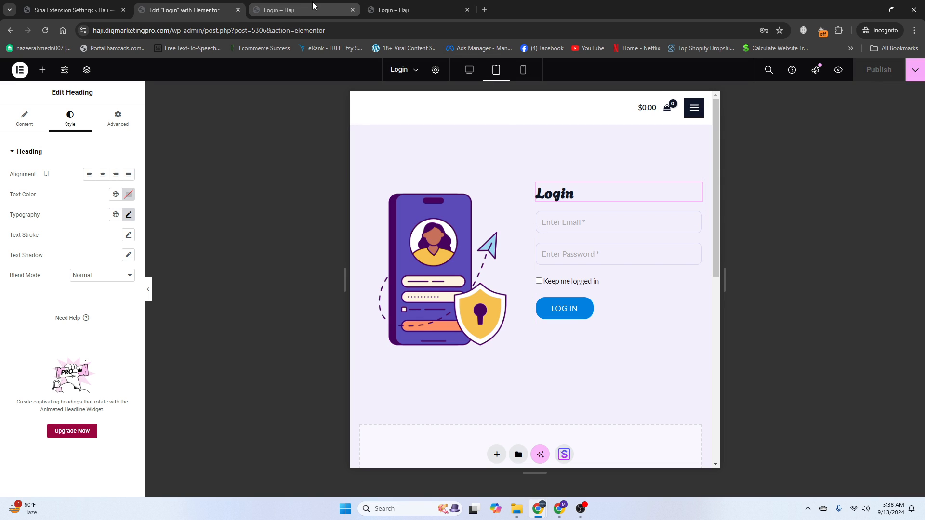
left_click(523, 69)
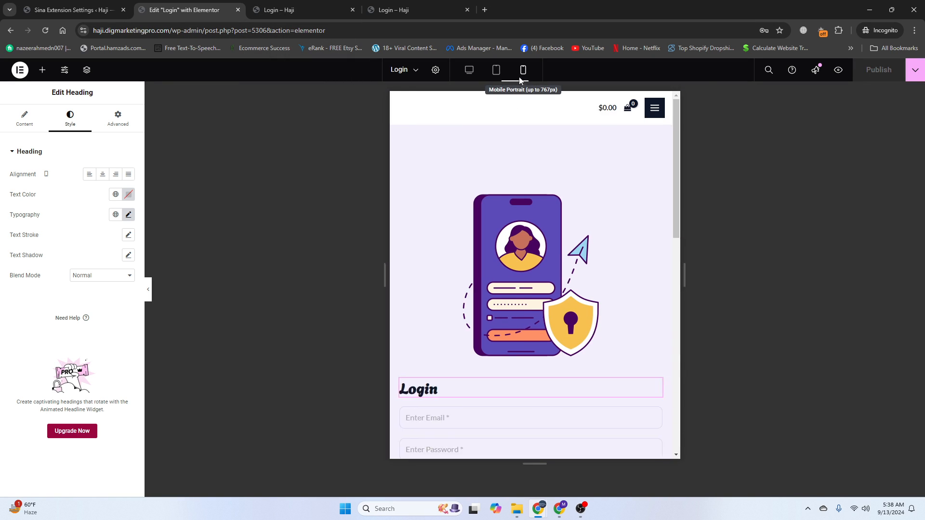
scroll(510, 288, "down", 3)
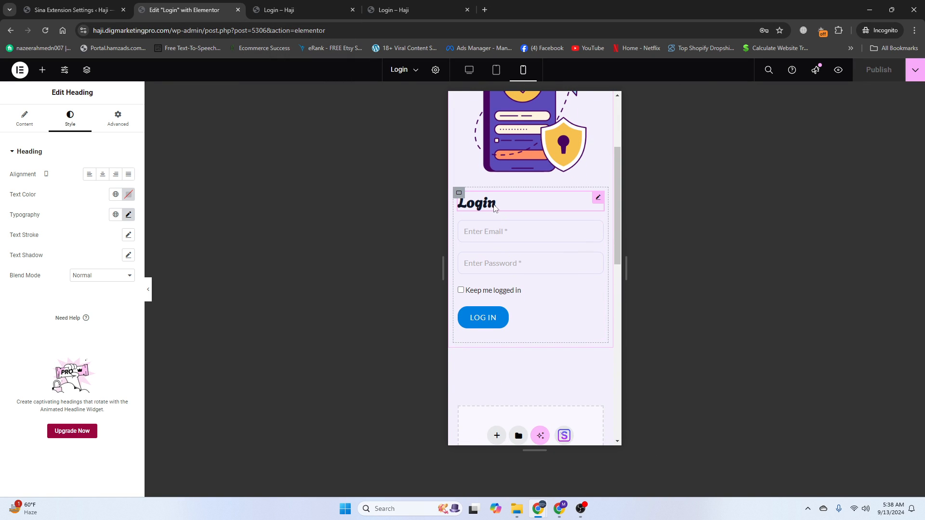
left_click(102, 174)
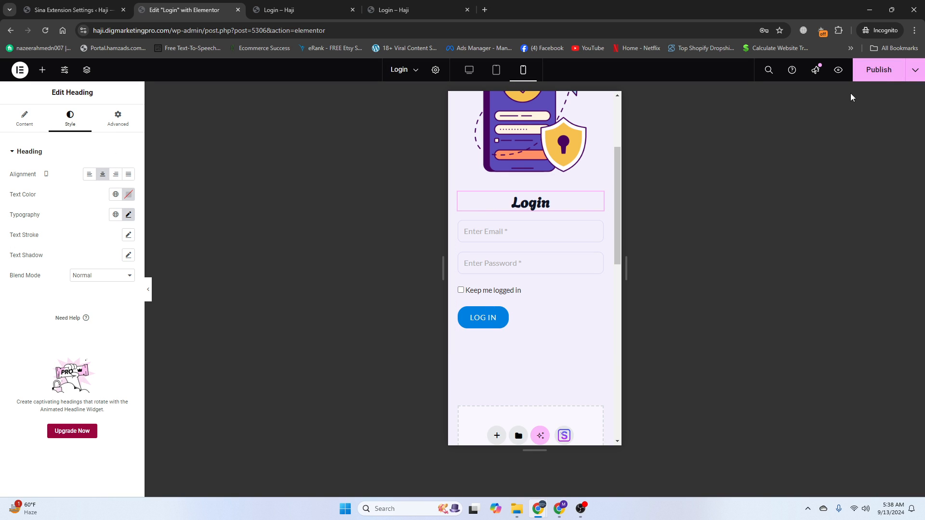
left_click(885, 69)
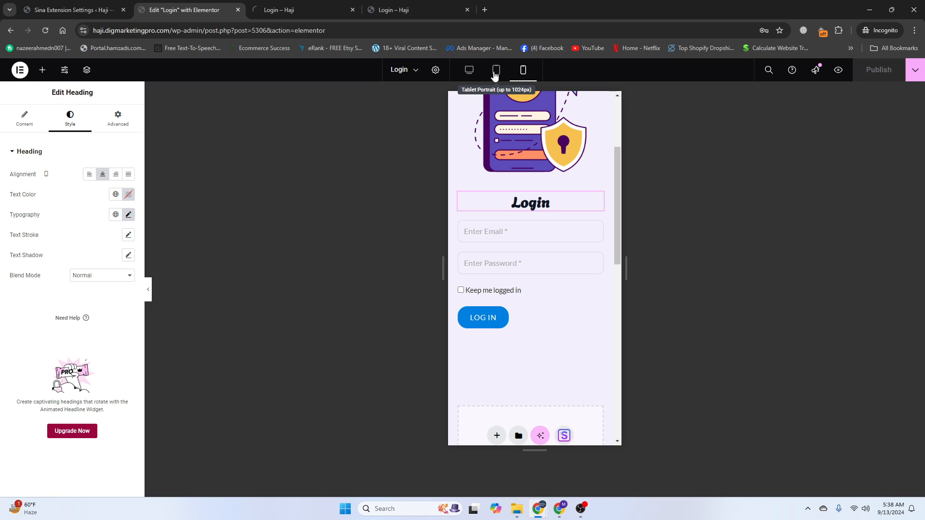
Step: In the desktop layout, centre the login form container's contents vertically and reload the page preview to check it
left_click(496, 71)
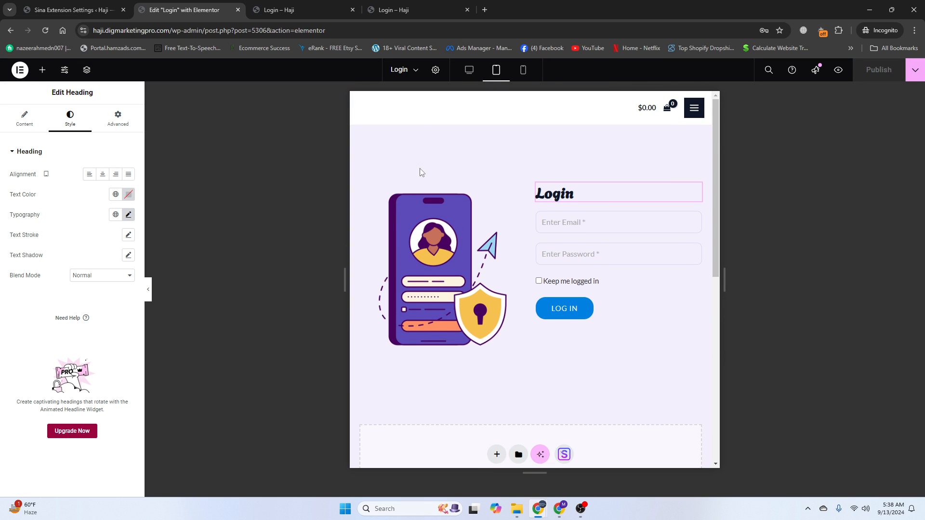
left_click(469, 72)
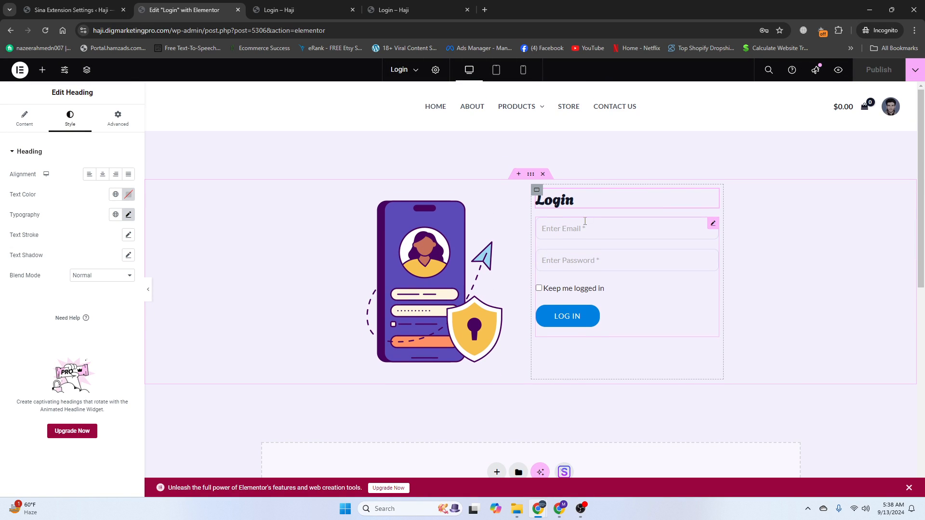
left_click(537, 189)
left_click(34, 349)
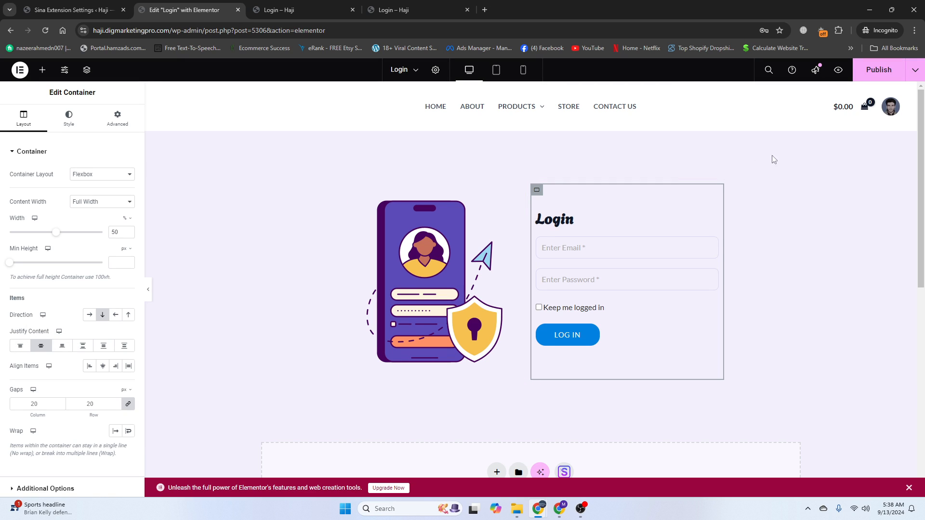
left_click(297, 6)
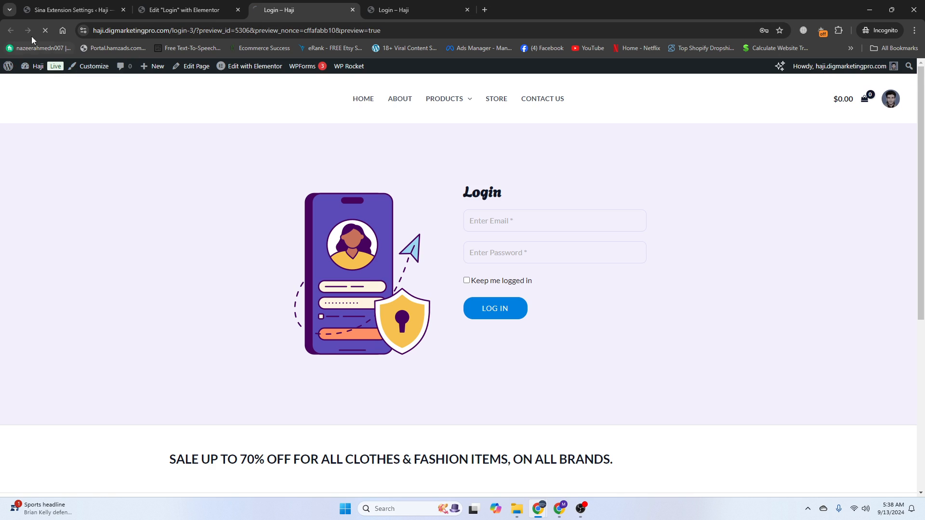
left_click(45, 30)
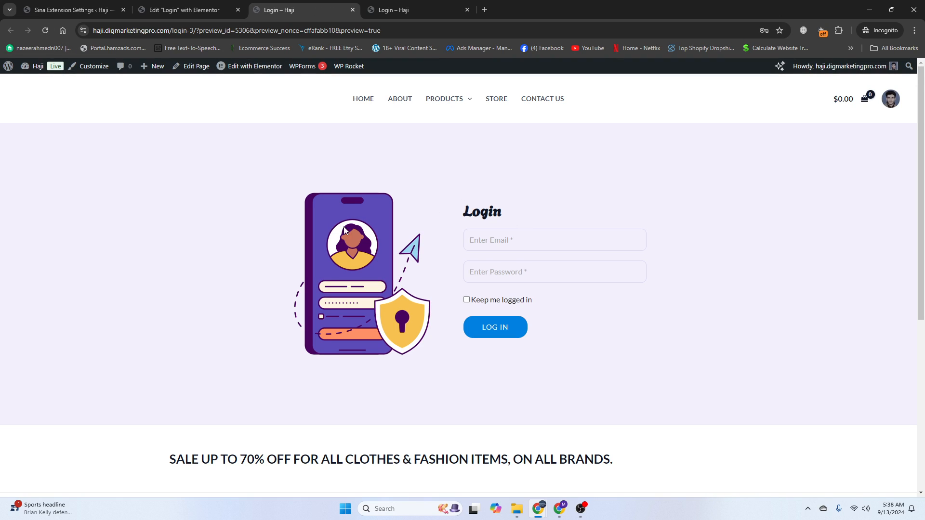